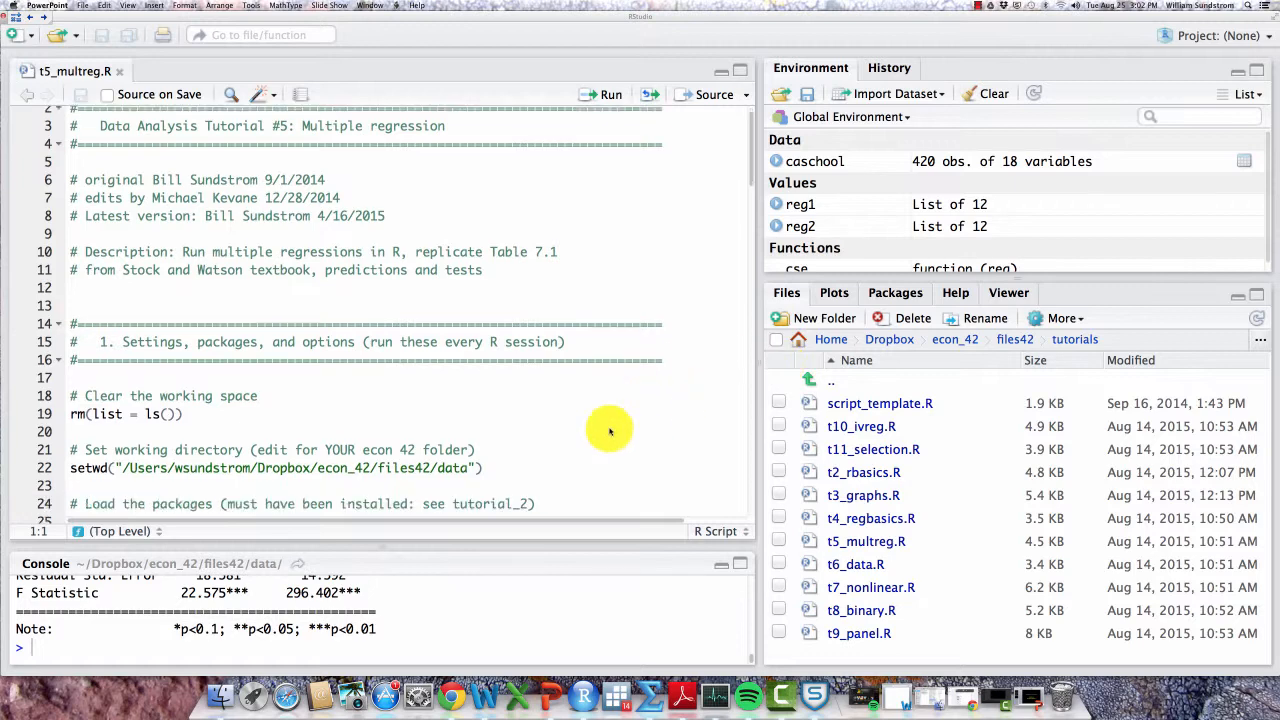
# Run the script from its first line through the read.csv command that loads caschool.csv in the Data section
pyautogui.scroll(-5, 607, 400)
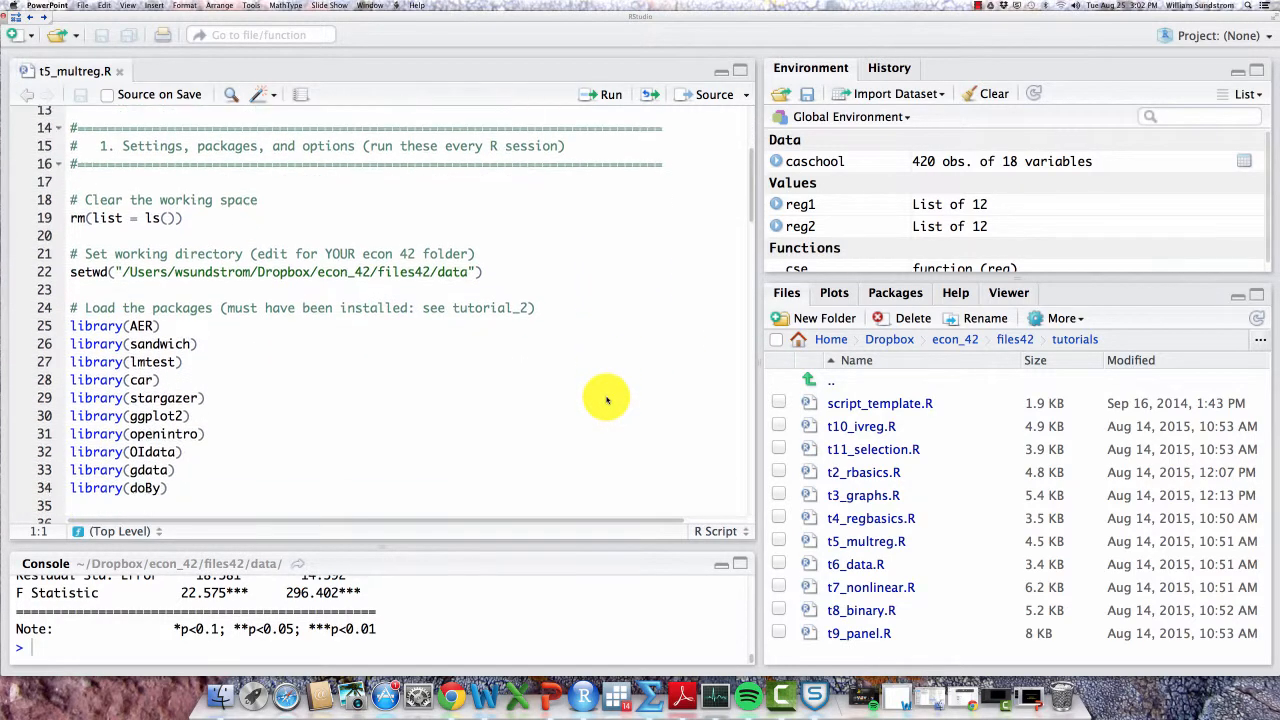
pyautogui.scroll(-6, 604, 399)
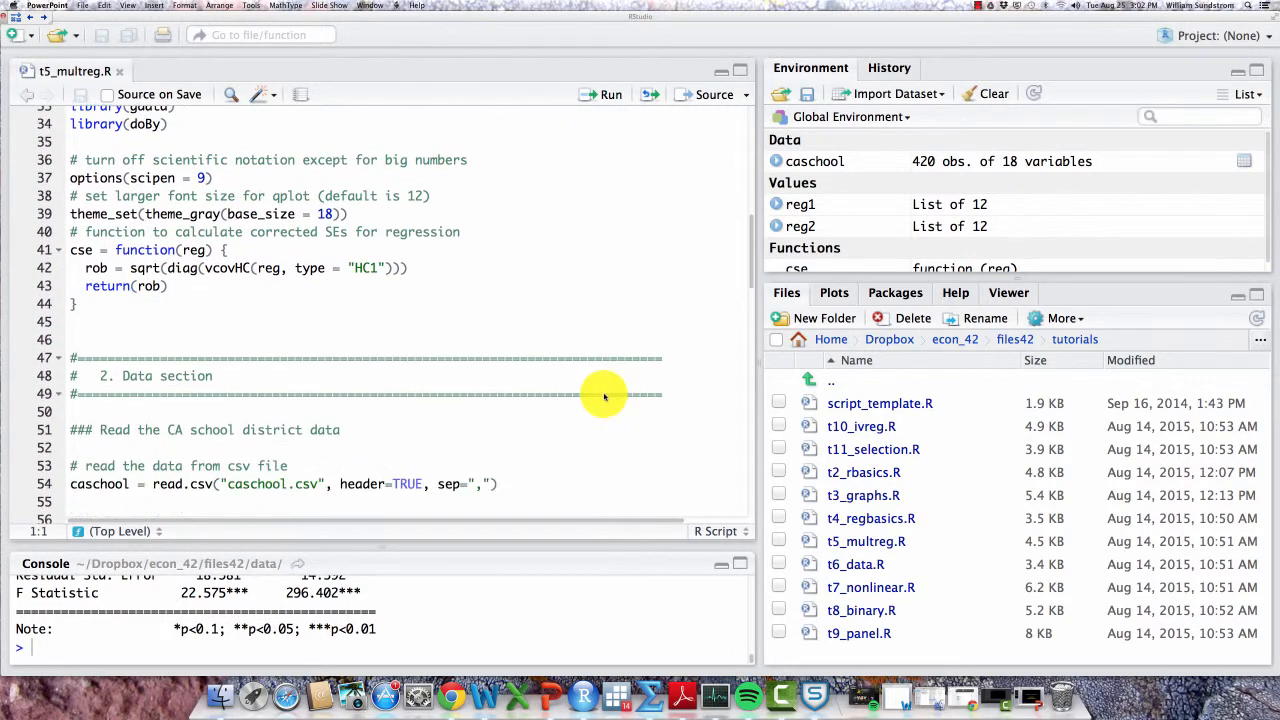
pyautogui.click(110, 349)
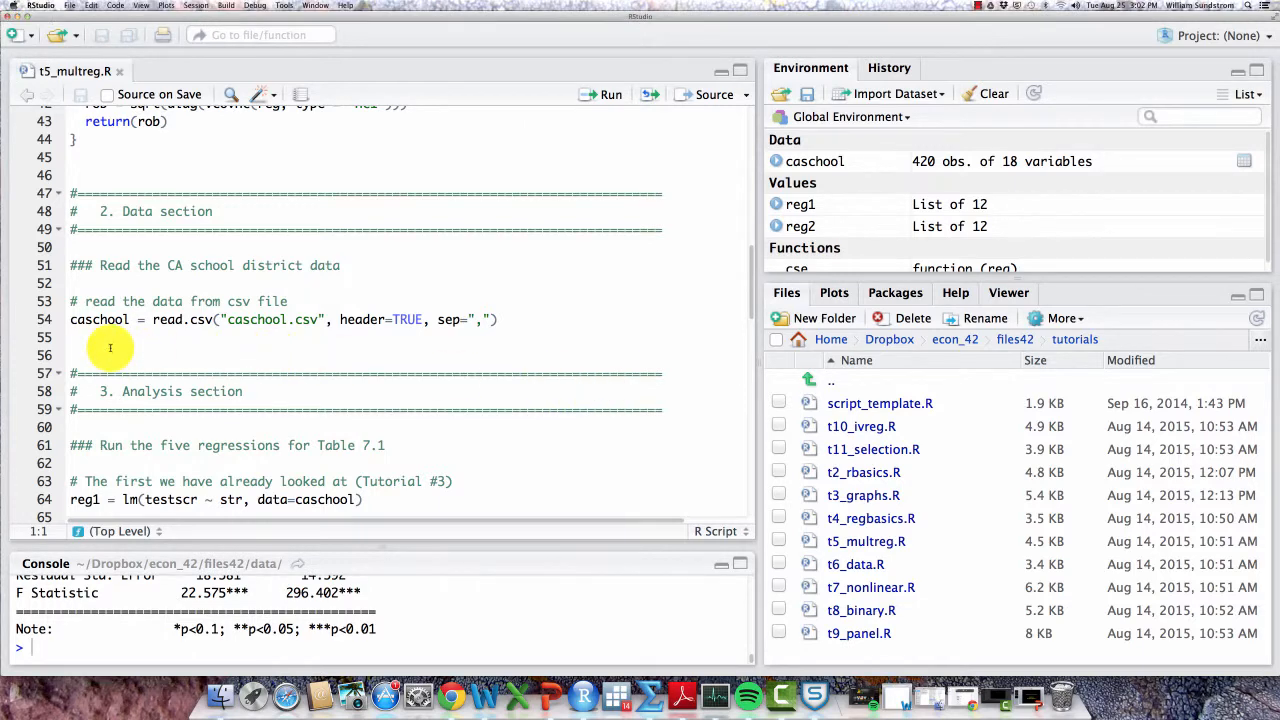
pyautogui.moveTo(80, 342); pyautogui.dragTo(101, 200)
pyautogui.press('super+a')
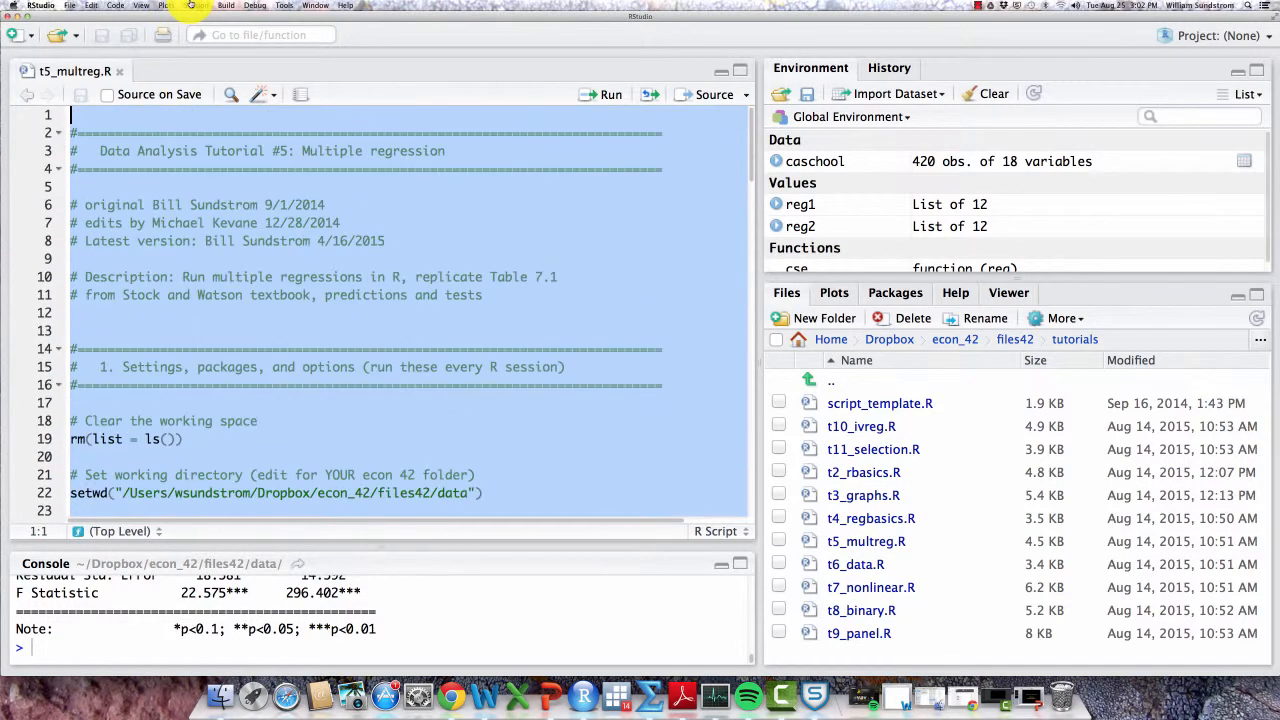
pyautogui.click(604, 94)
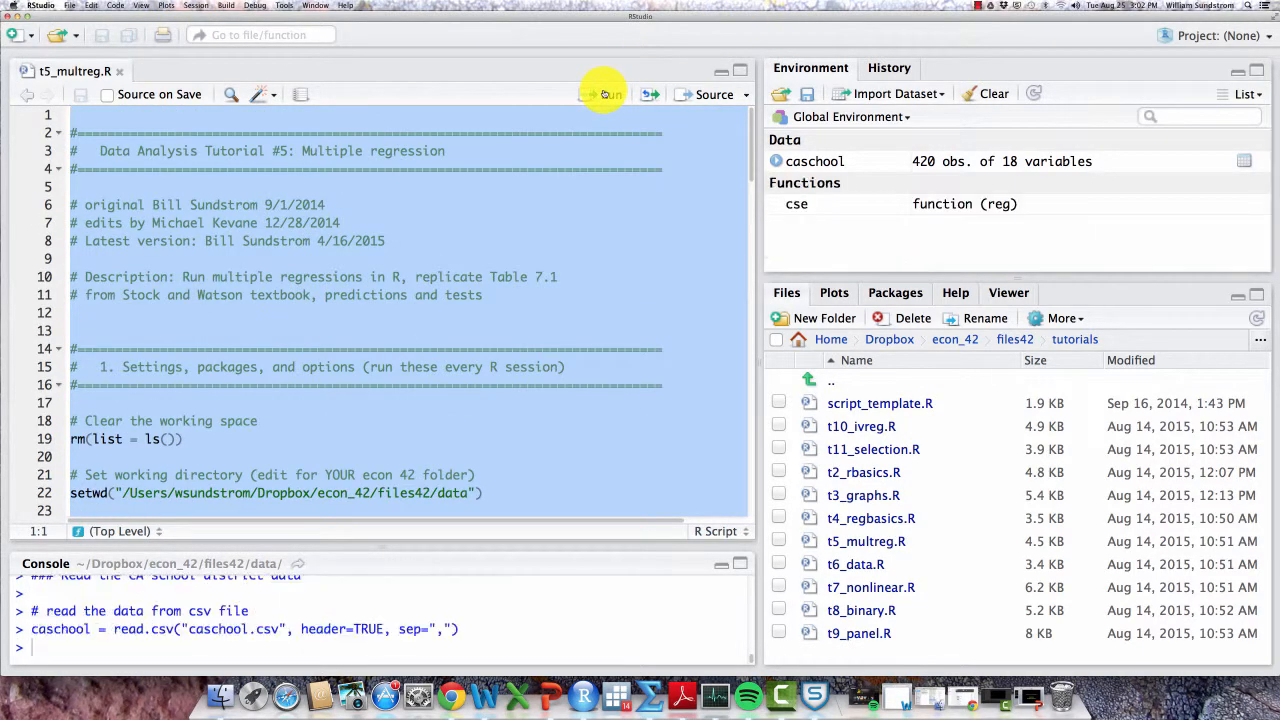
# Review the Analysis section's commands for the five Table 7.1 regressions
pyautogui.scroll(-10, 538, 265)
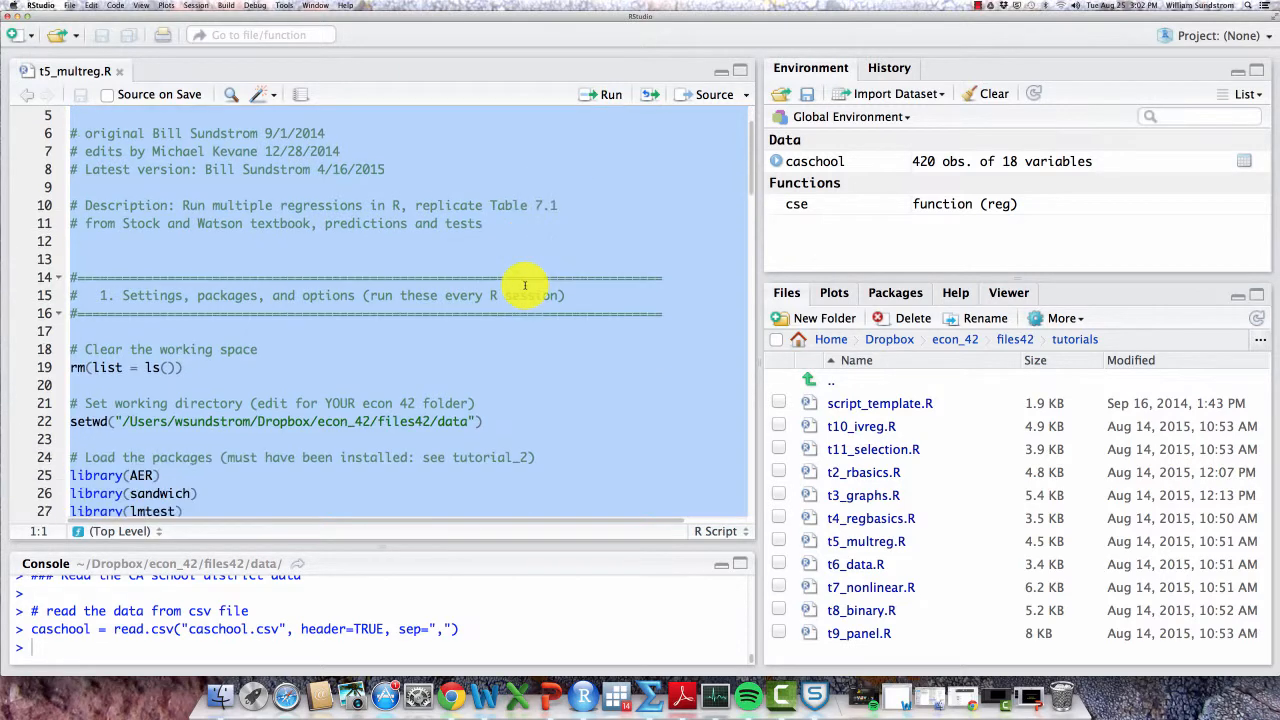
pyautogui.scroll(-10, 529, 281)
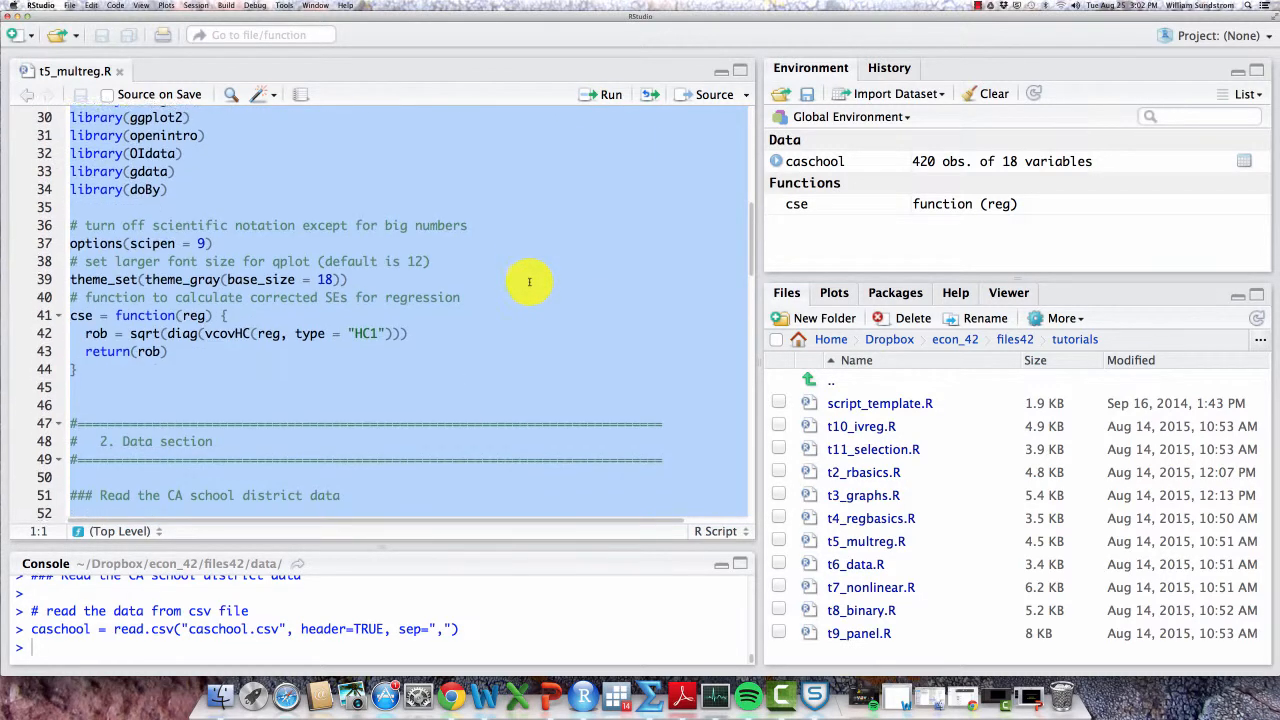
pyautogui.scroll(-2, 530, 281)
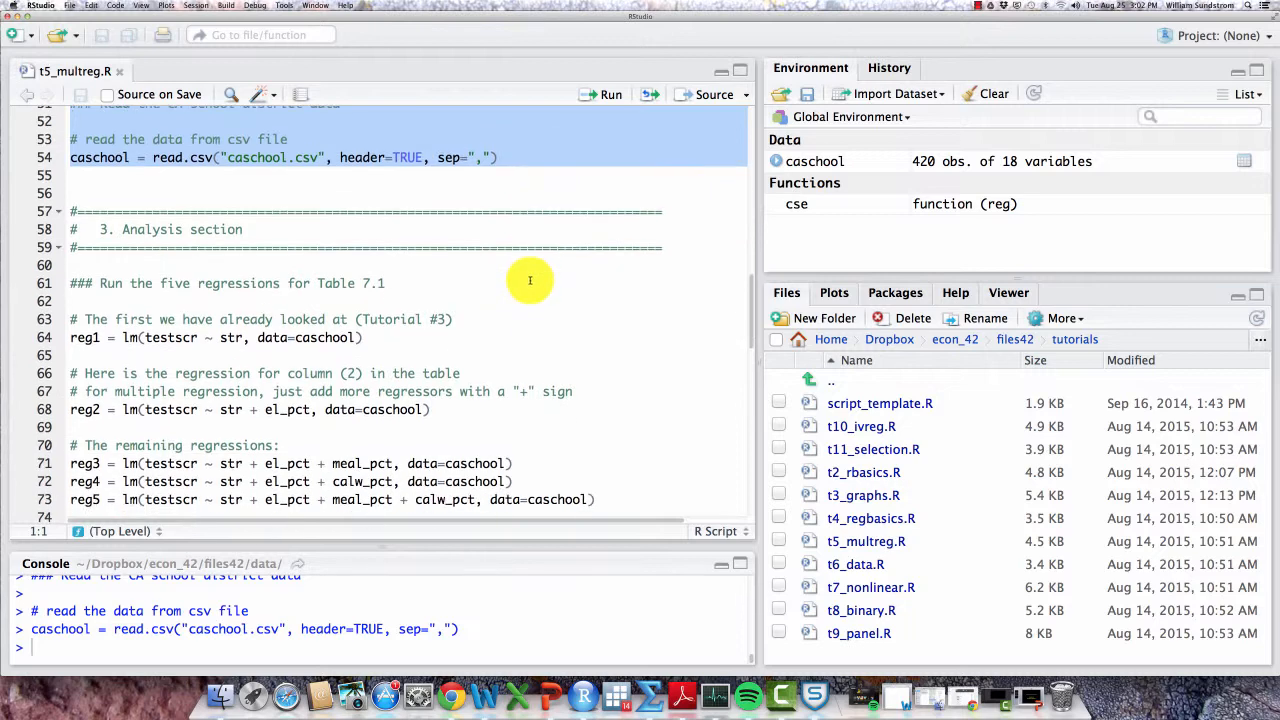
pyautogui.click(510, 295)
pyautogui.scroll(-2, 522, 287)
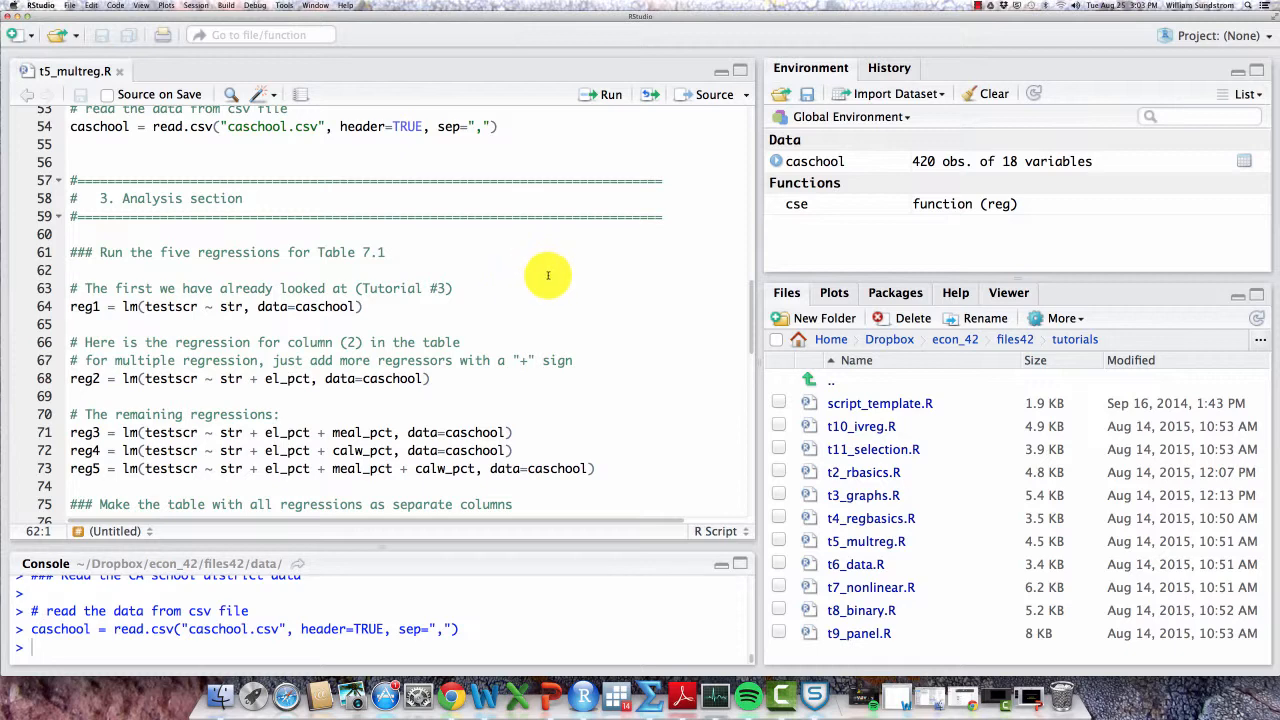
pyautogui.scroll(-1, 553, 278)
pyautogui.scroll(-1, 553, 278)
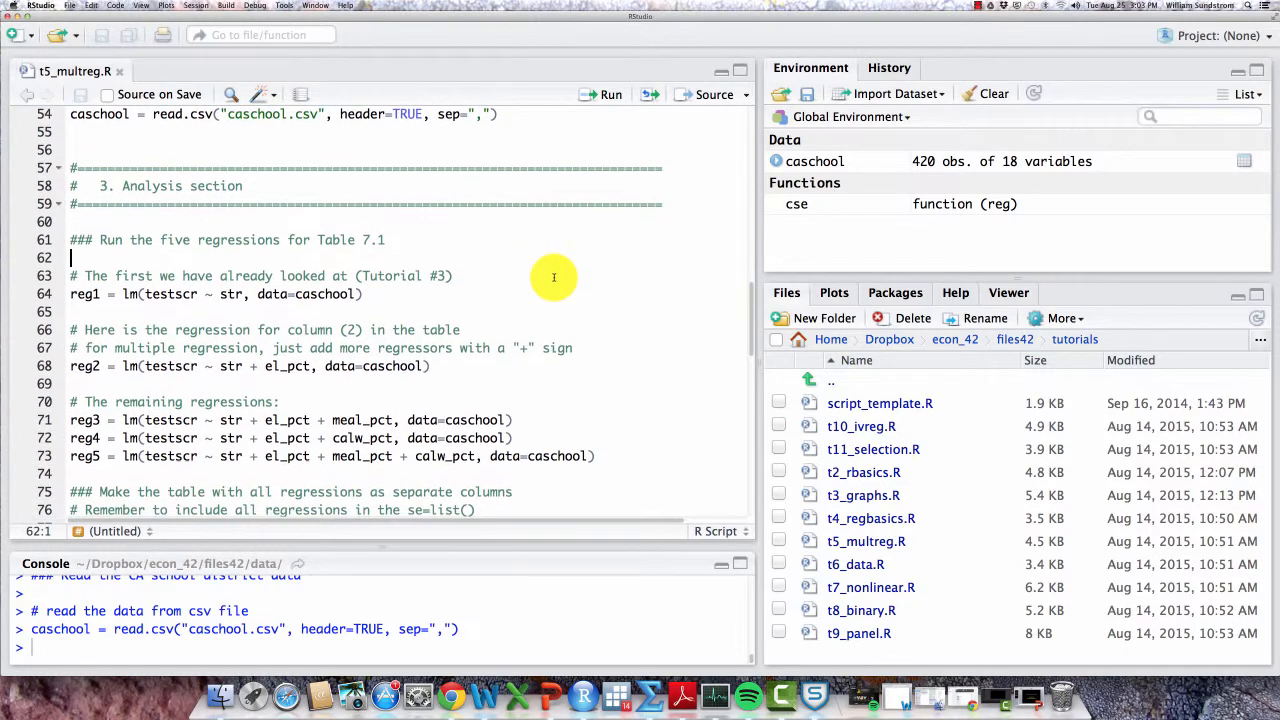
pyautogui.scroll(-2, 551, 275)
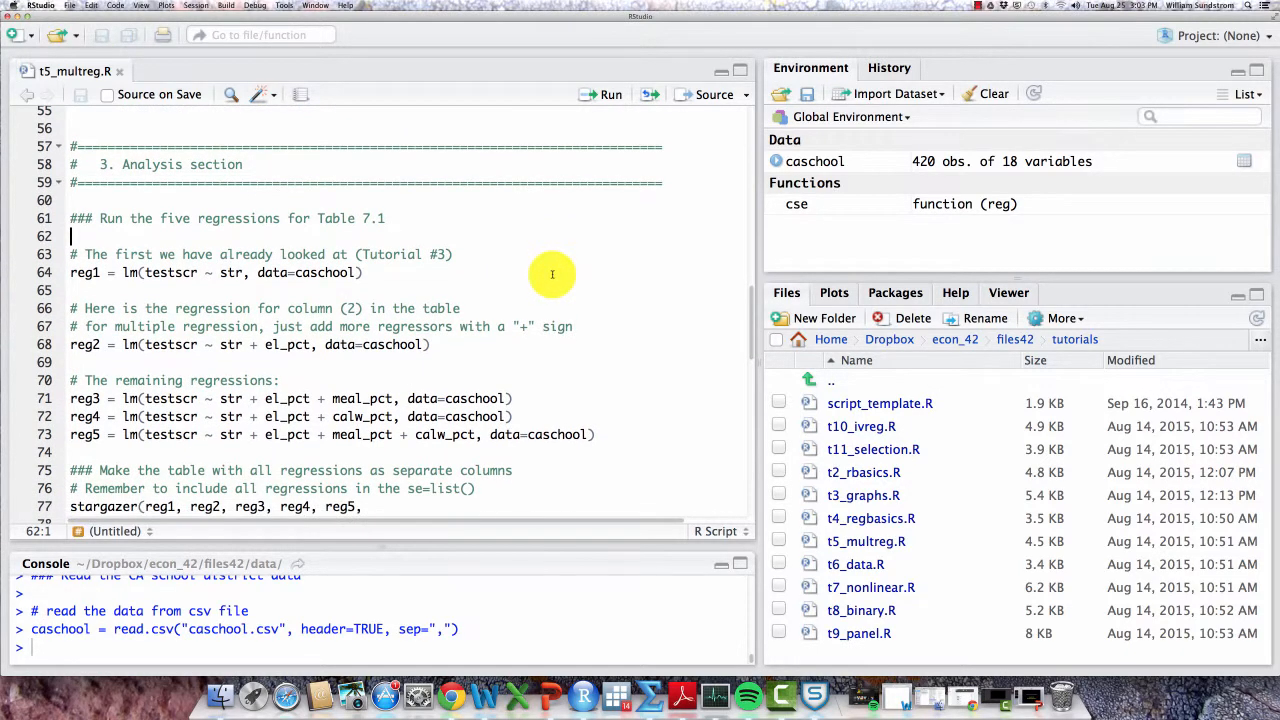
pyautogui.scroll(-1, 552, 276)
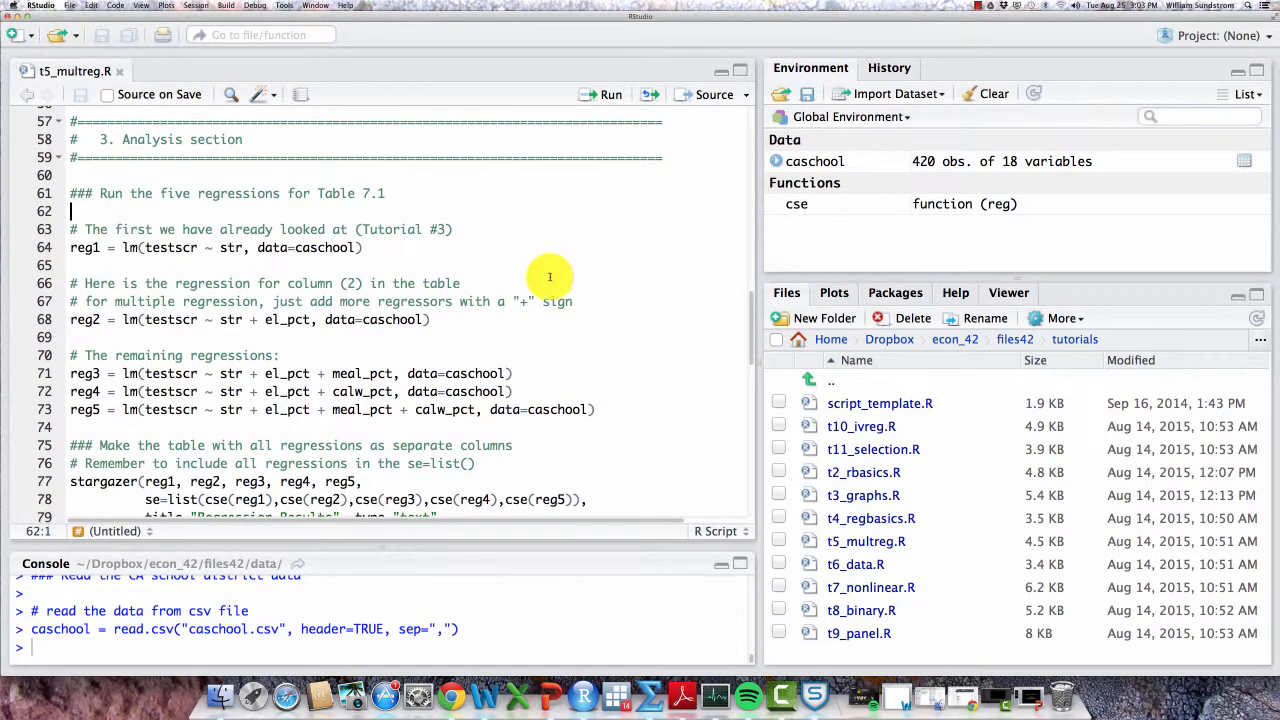
# Examine the reg2 command's dependent variable testscr, its regressors str + el_pct, and its data=caschool argument
pyautogui.moveTo(70, 320); pyautogui.dragTo(451, 316)
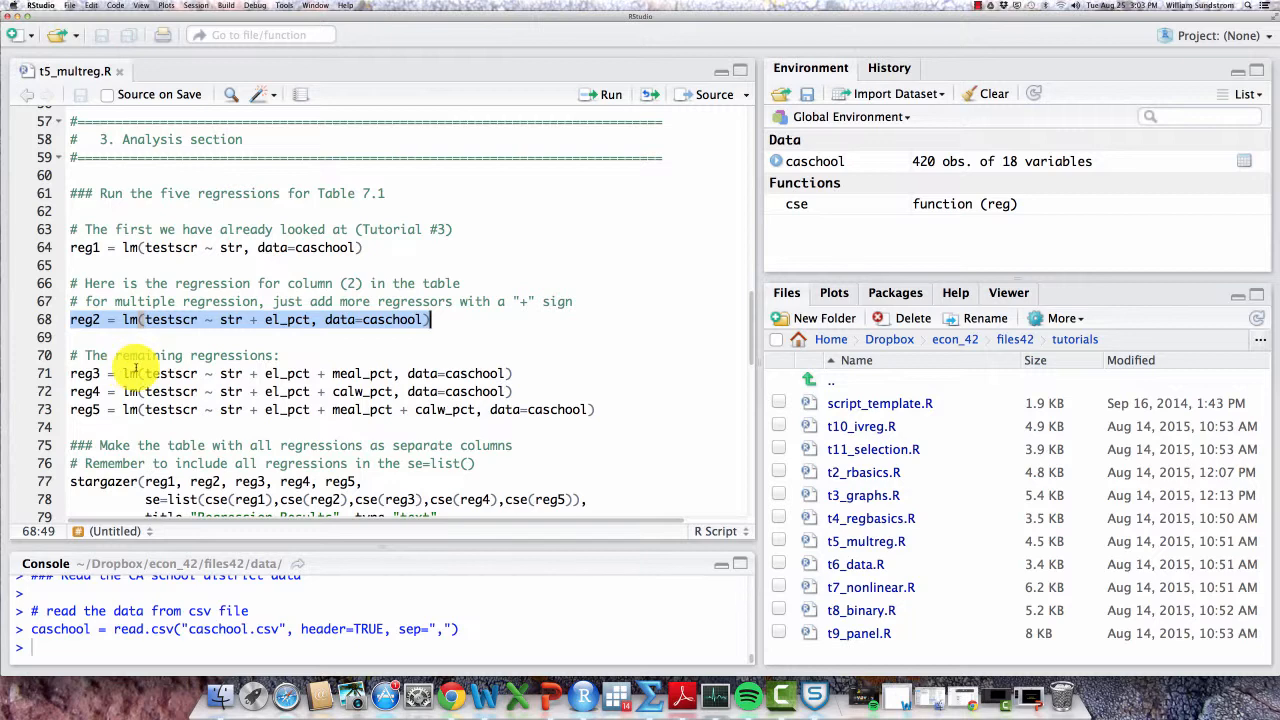
pyautogui.click(146, 319)
pyautogui.moveTo(146, 319); pyautogui.dragTo(197, 319)
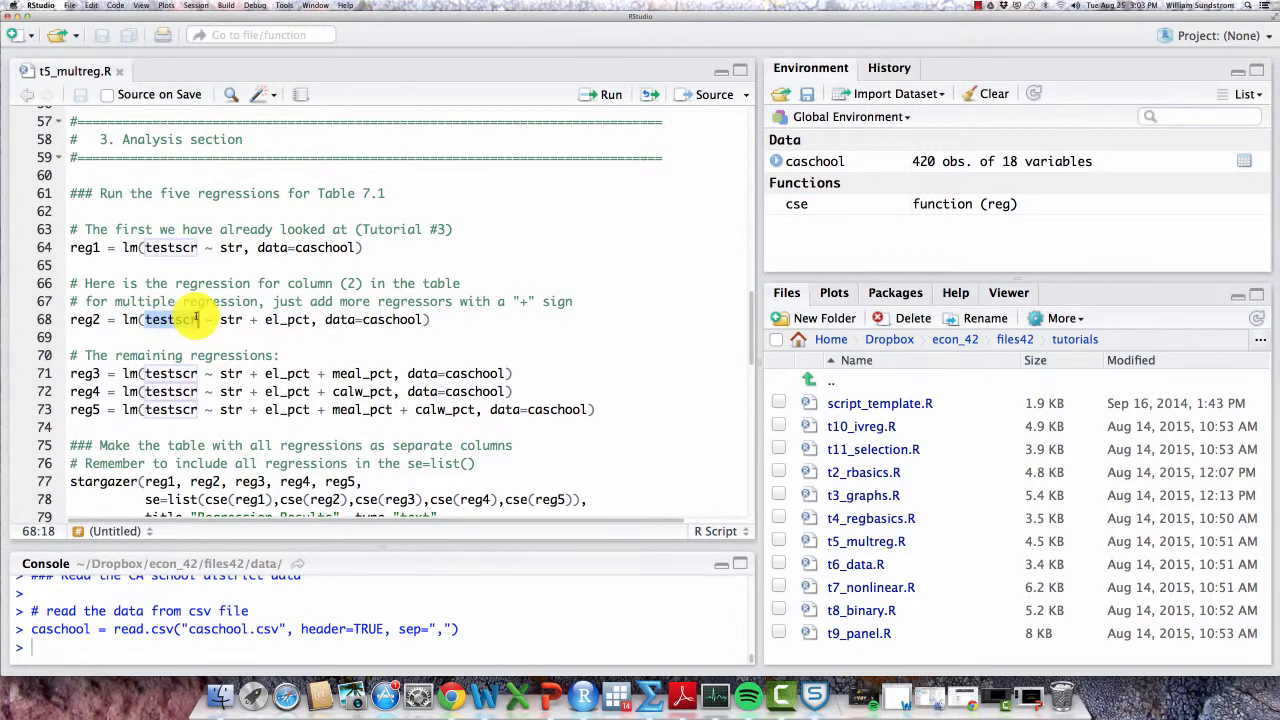
pyautogui.click(204, 319)
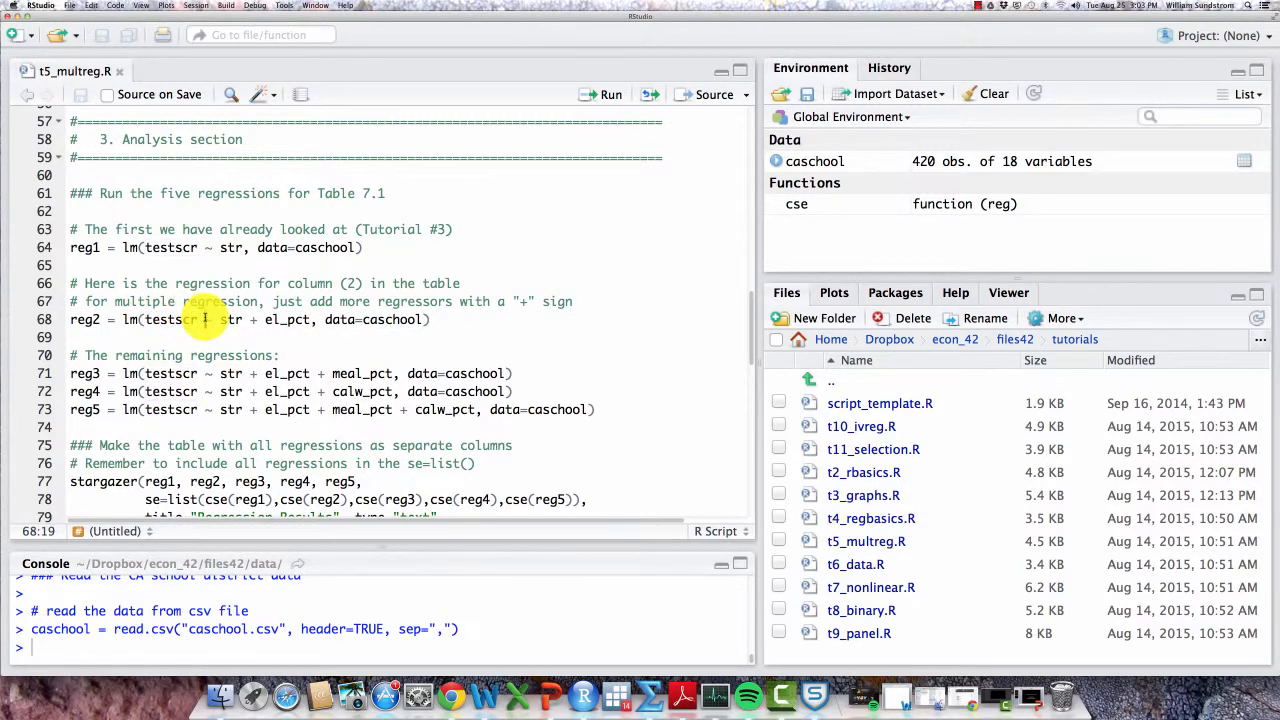
pyautogui.moveTo(204, 319); pyautogui.dragTo(214, 320)
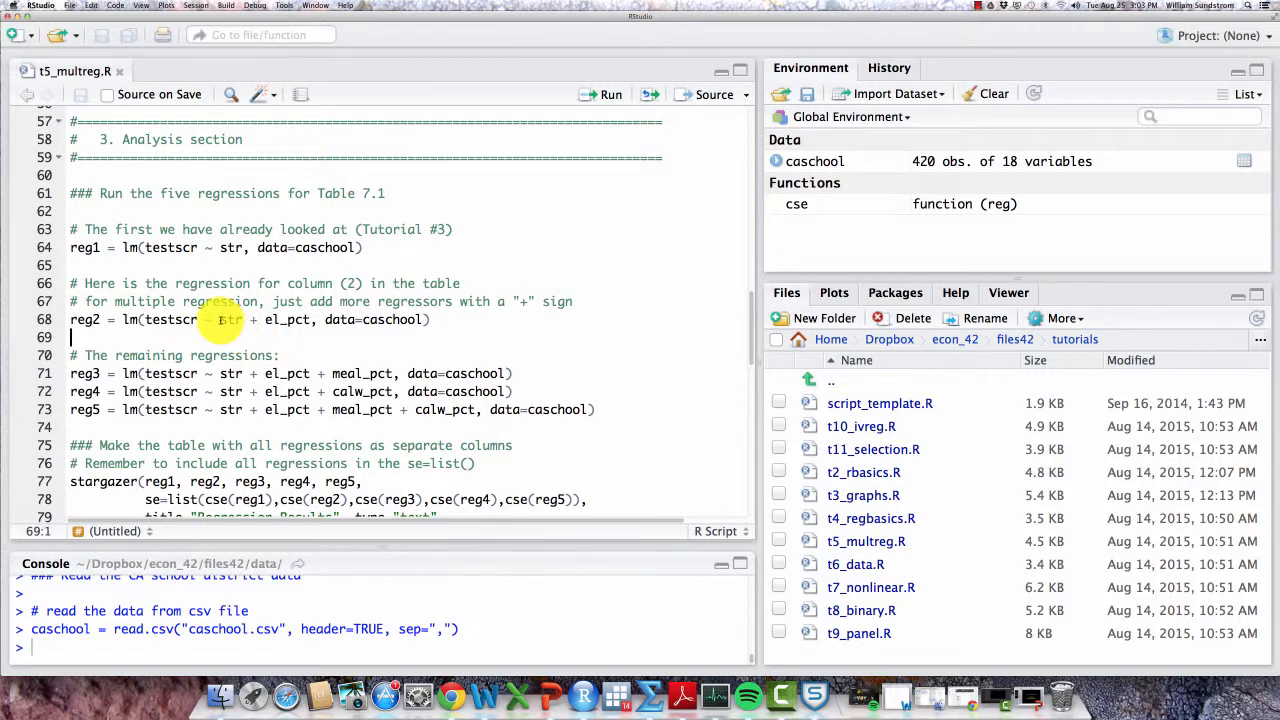
pyautogui.moveTo(220, 319); pyautogui.dragTo(312, 320)
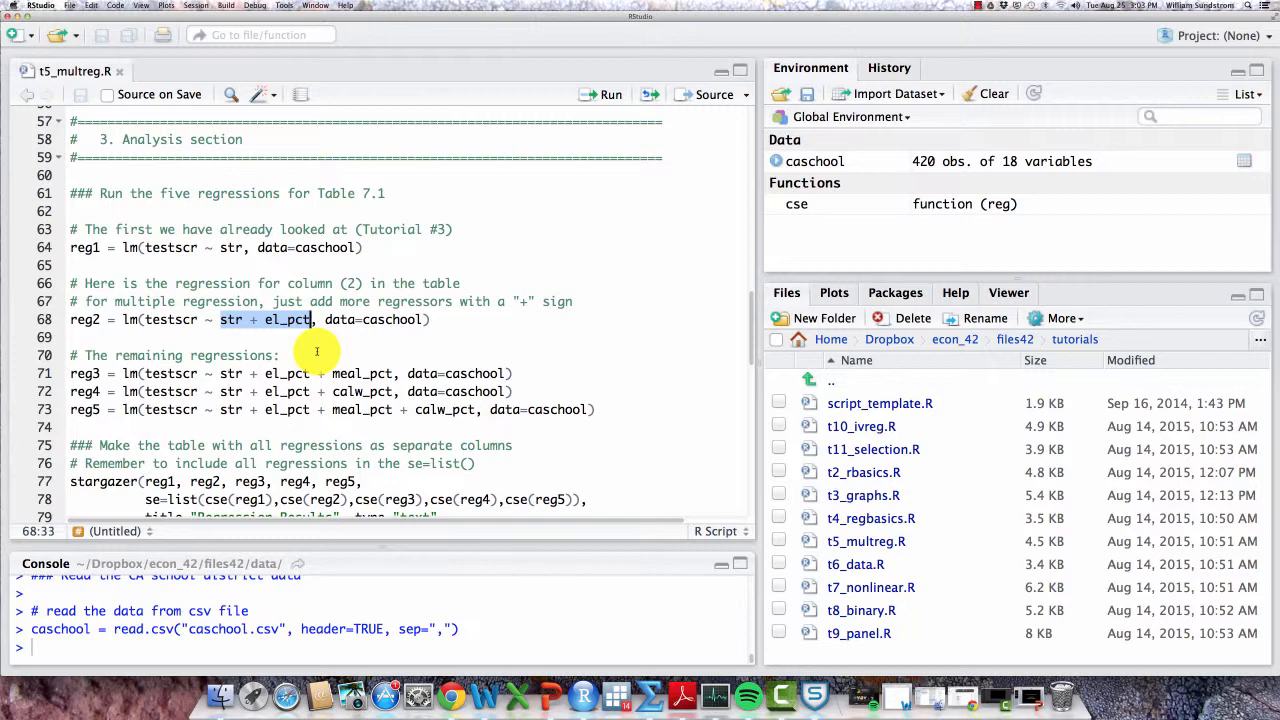
pyautogui.click(325, 319)
pyautogui.moveTo(325, 319); pyautogui.dragTo(420, 320)
pyautogui.click(433, 351)
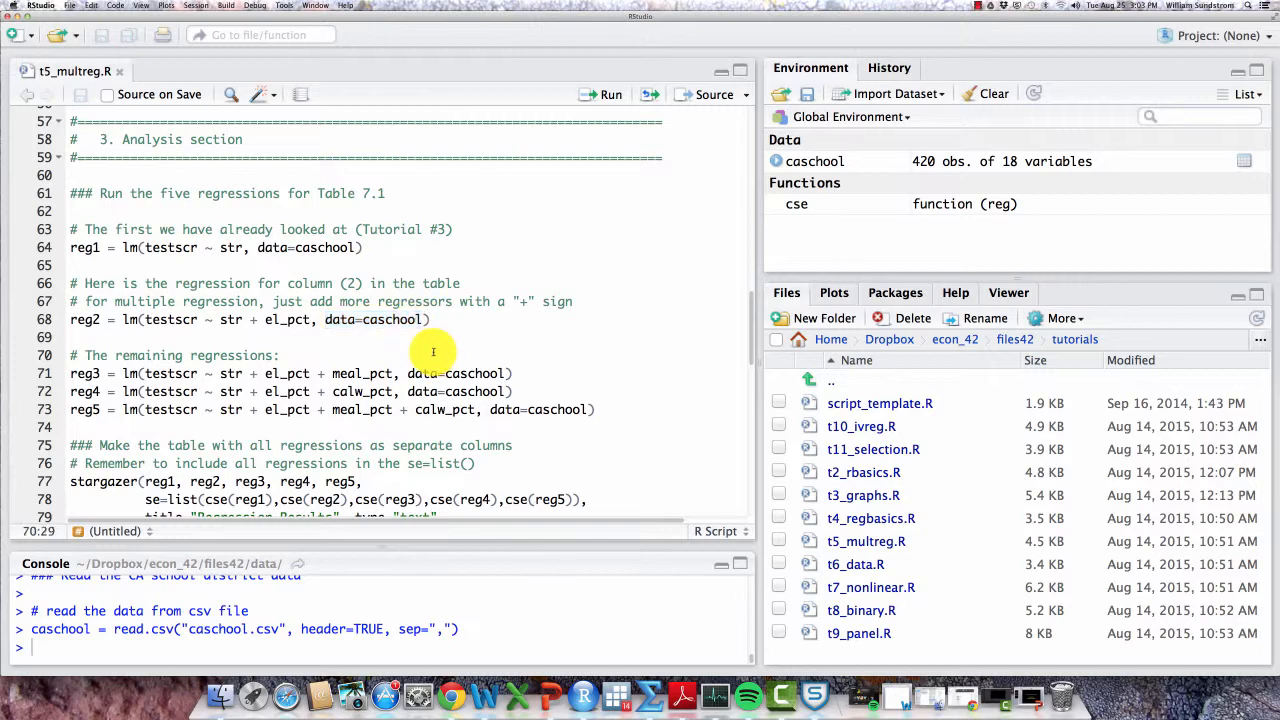
# Run the script lines that estimate the five regressions, reg1 through reg5
pyautogui.scroll(-1, 434, 351)
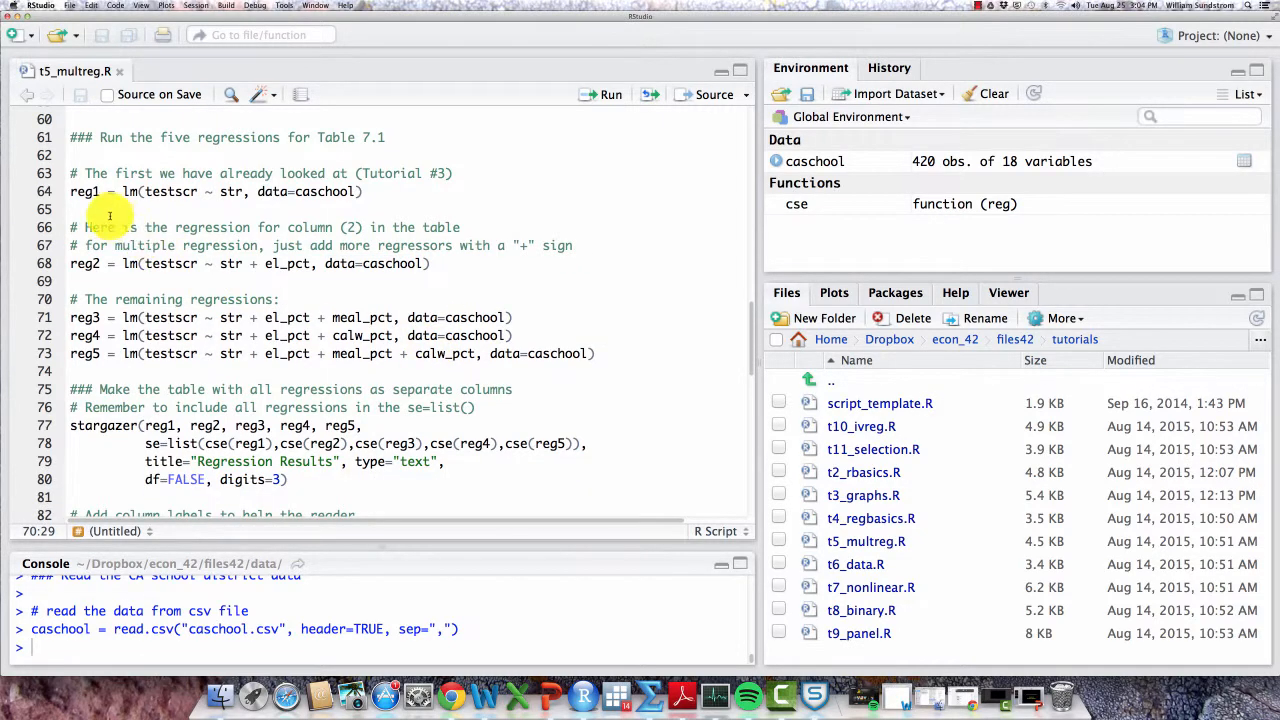
pyautogui.moveTo(62, 190); pyautogui.dragTo(80, 363)
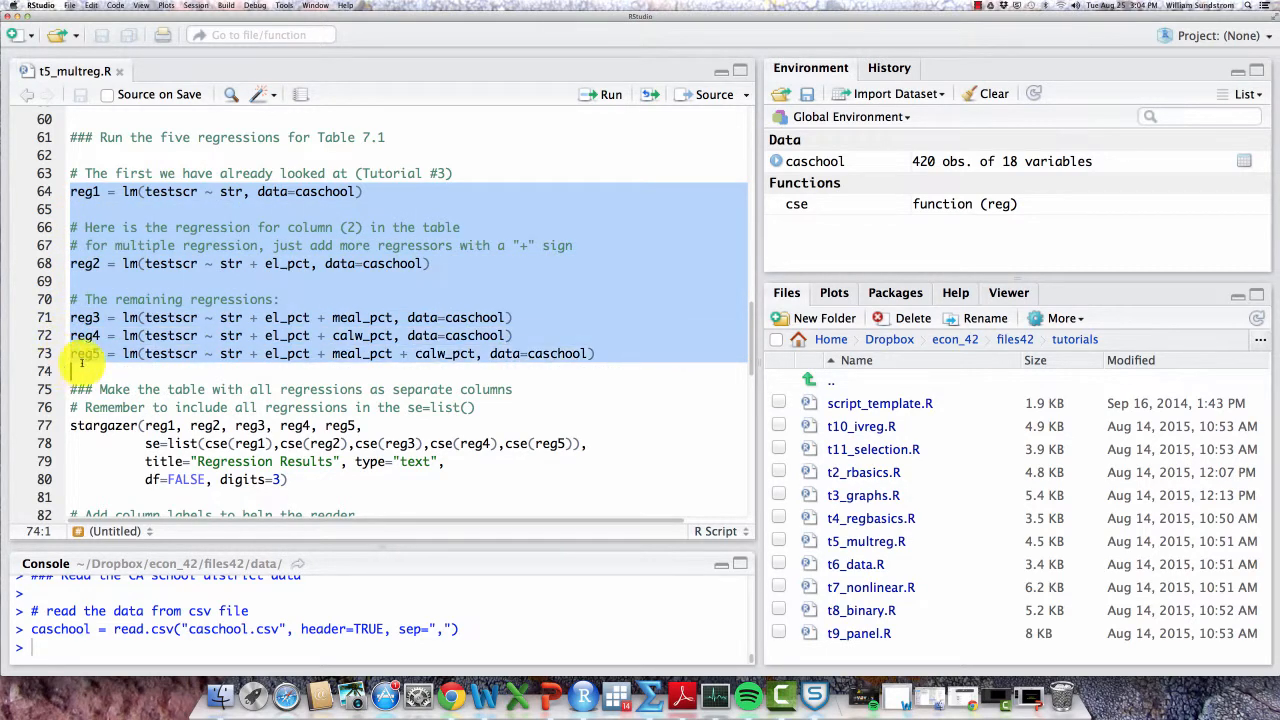
pyautogui.click(610, 94)
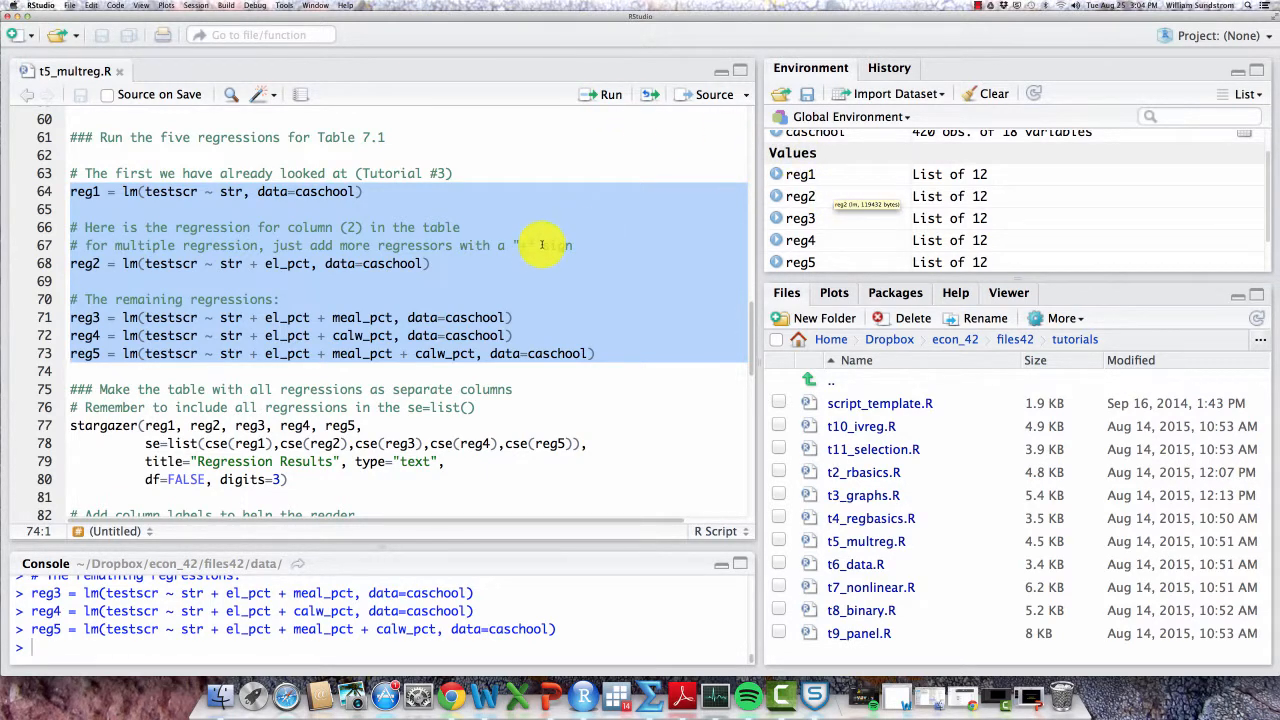
# Examine the second stargazer command's regression list, its se=list() of corrected standard errors, and its column.labels argument
pyautogui.scroll(-5, 532, 245)
pyautogui.scroll(-3, 532, 243)
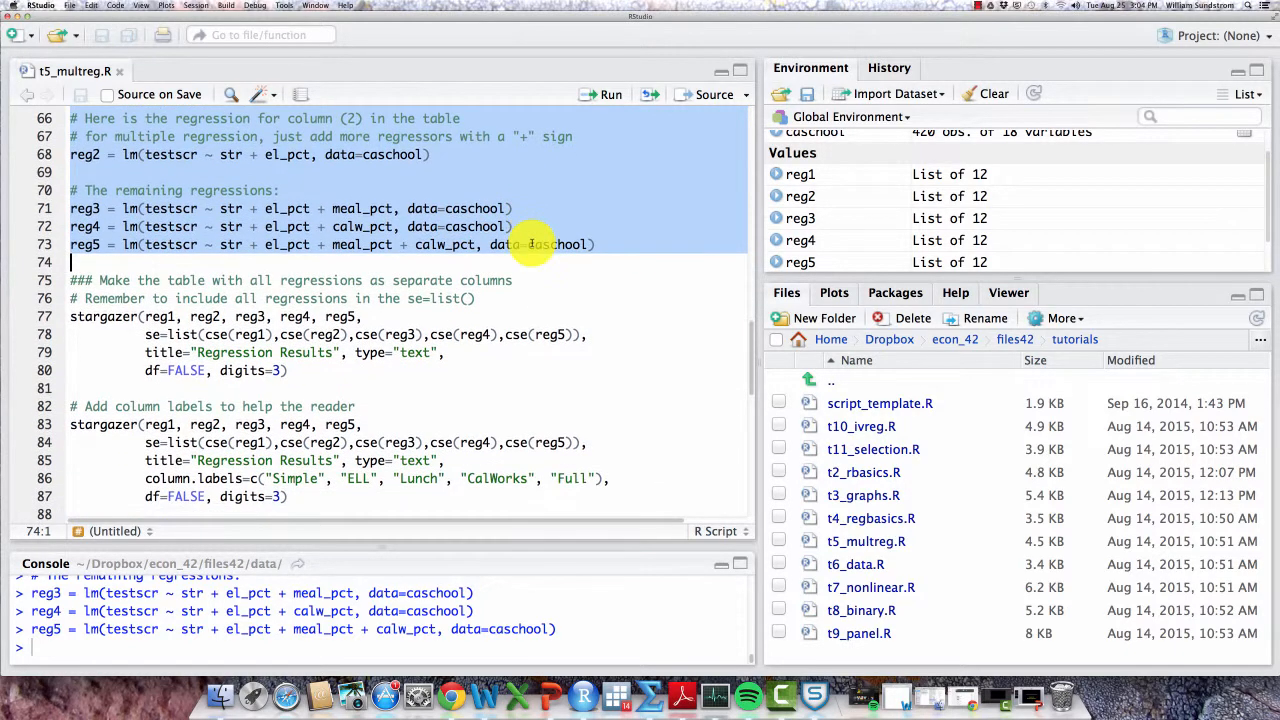
pyautogui.scroll(-2, 532, 241)
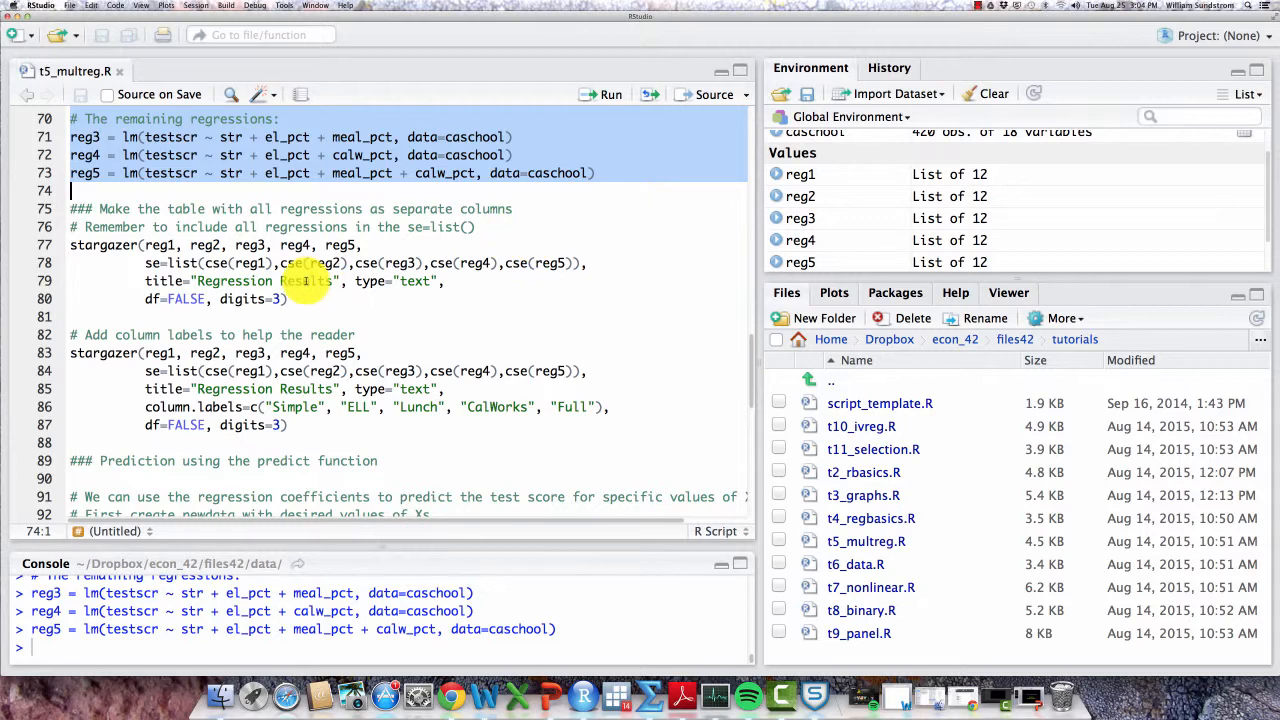
pyautogui.scroll(-4, 295, 262)
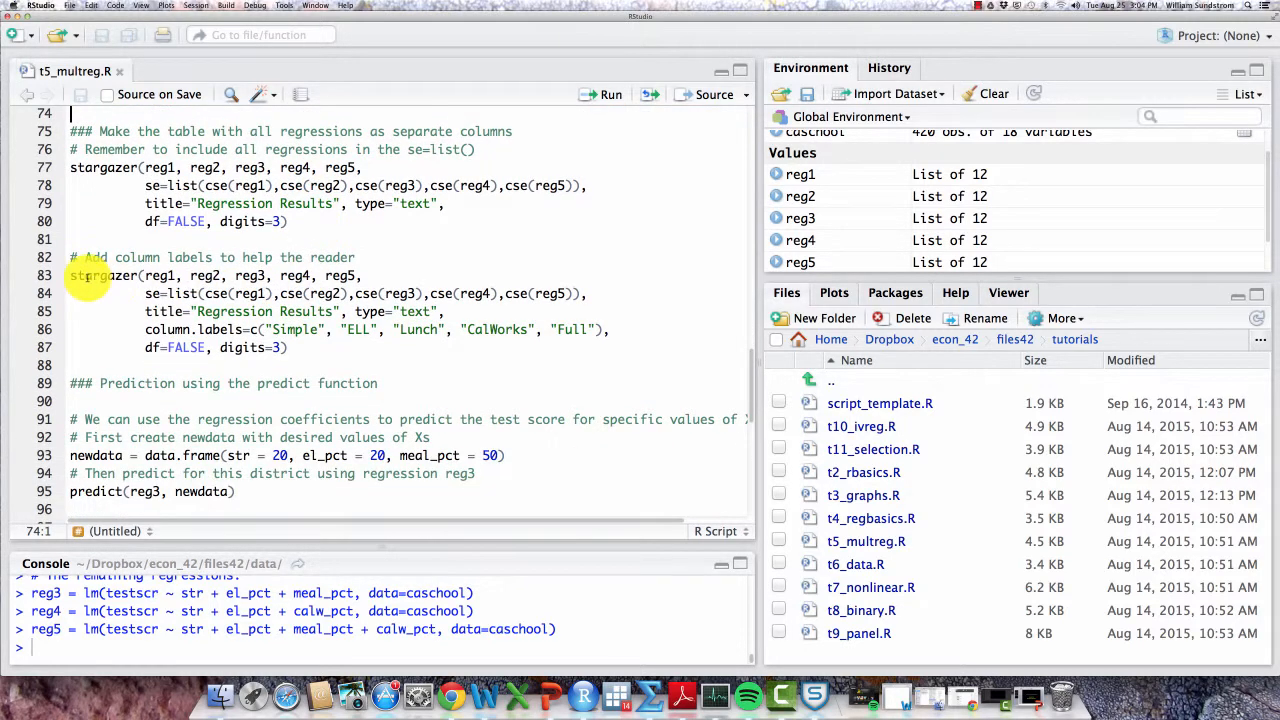
pyautogui.moveTo(70, 275); pyautogui.dragTo(65, 365)
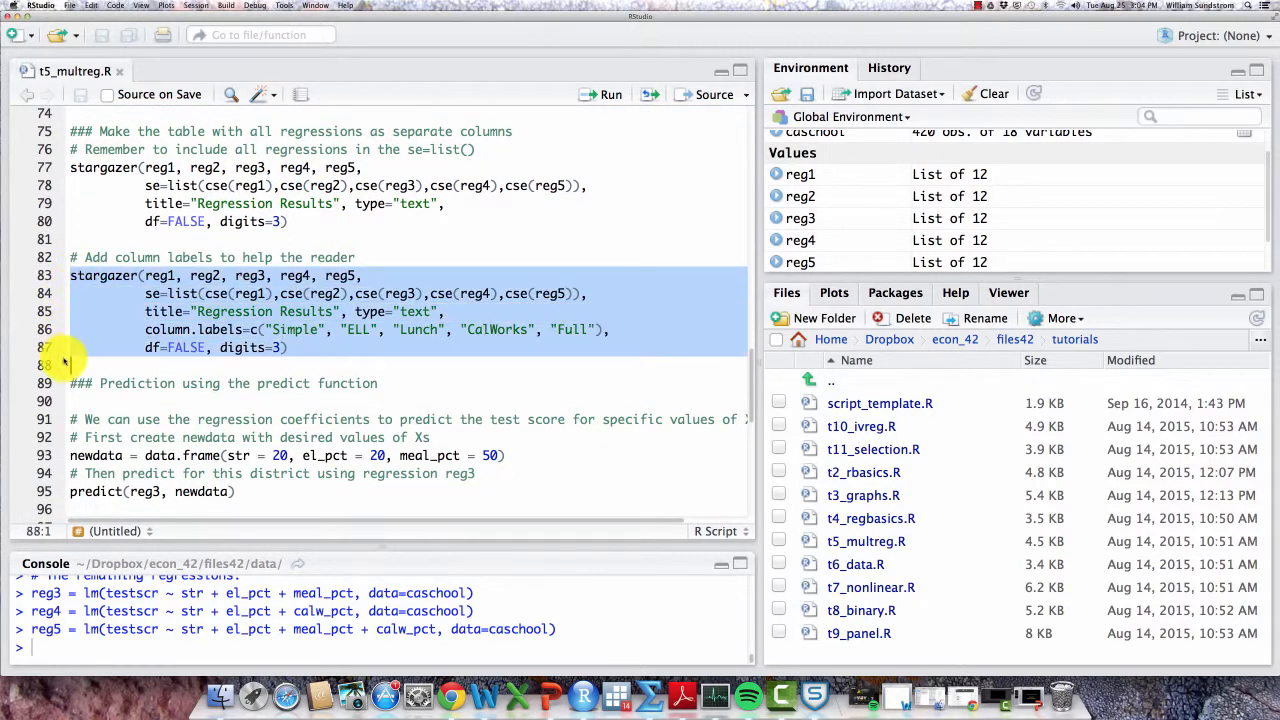
pyautogui.click(333, 275)
pyautogui.click(145, 275)
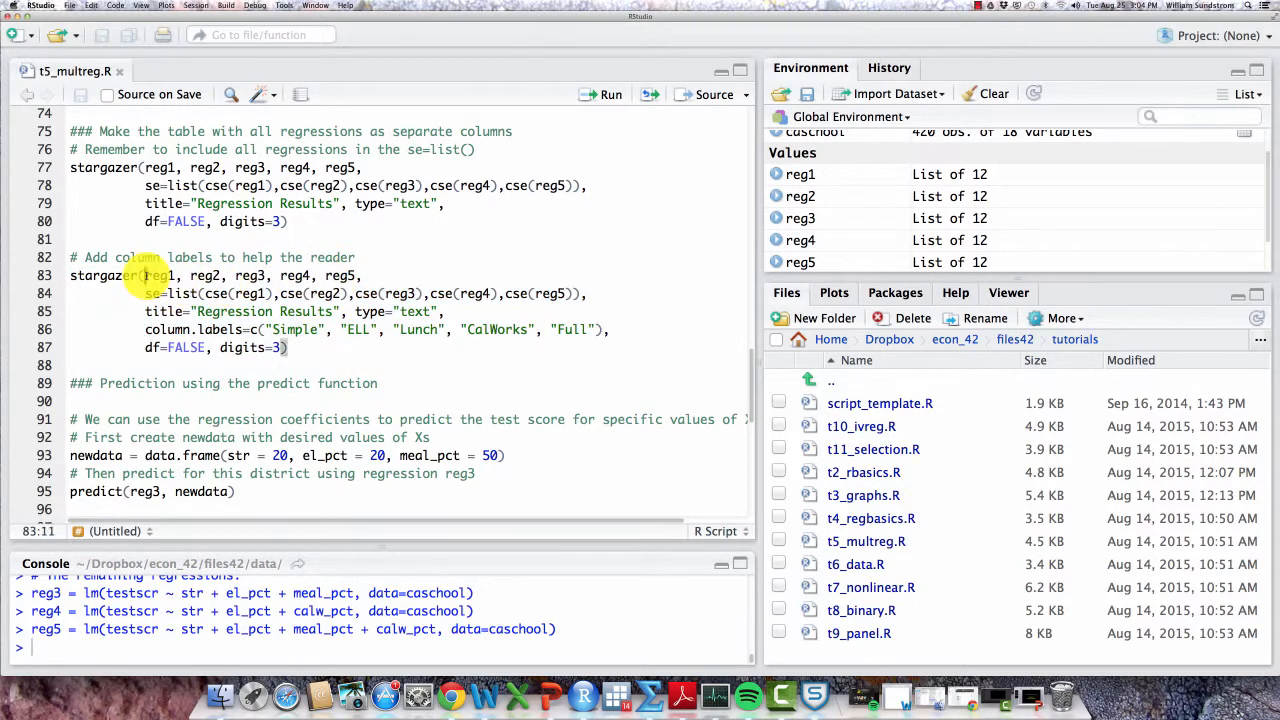
pyautogui.moveTo(145, 275); pyautogui.dragTo(363, 276)
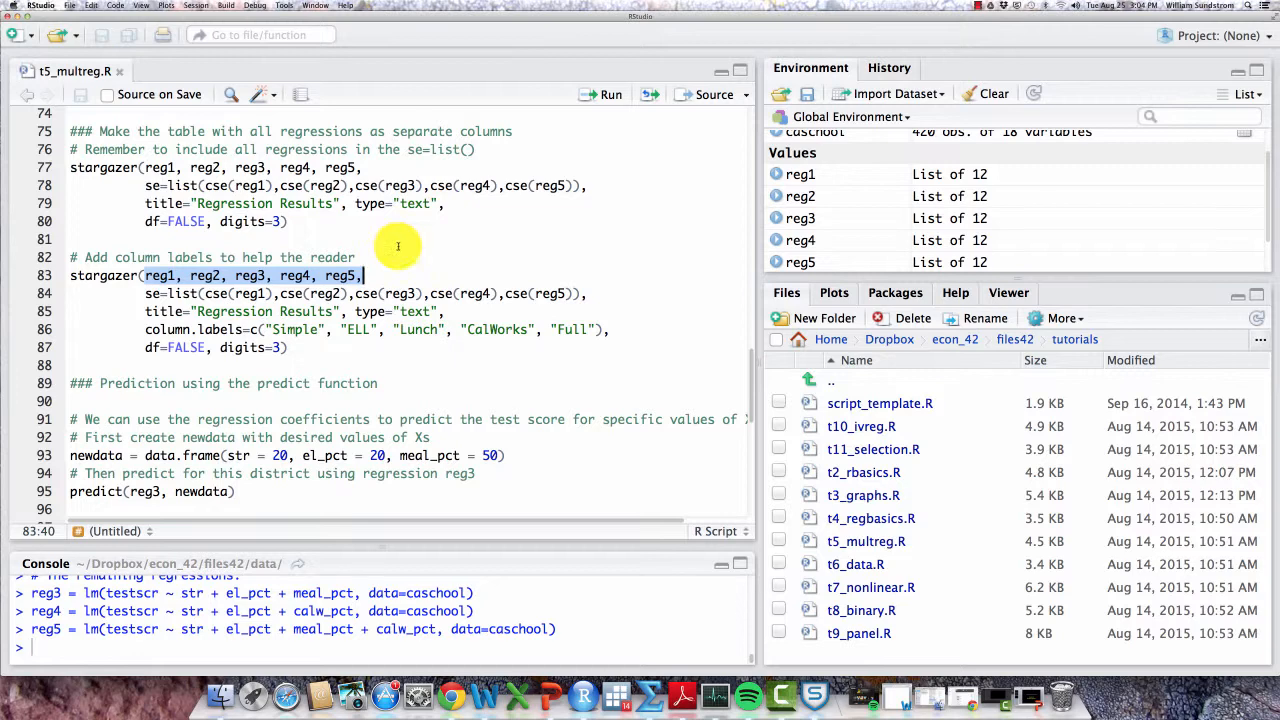
pyautogui.click(316, 293)
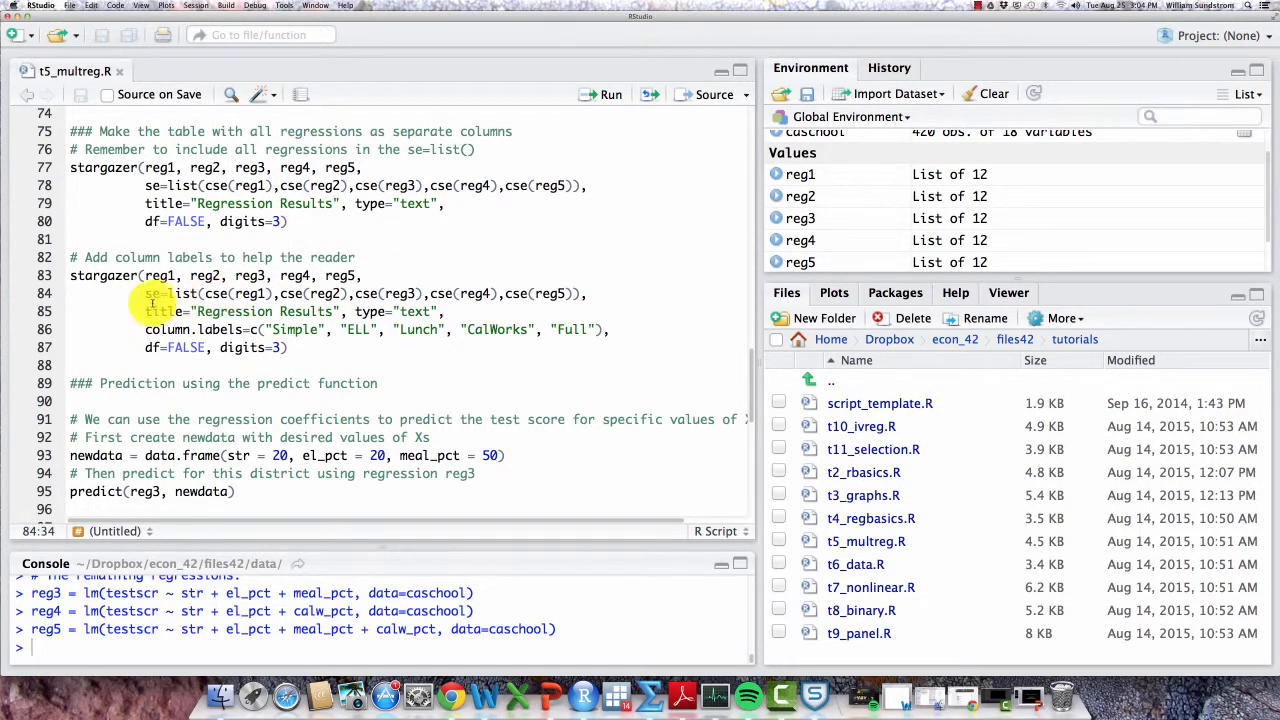
pyautogui.moveTo(145, 293); pyautogui.dragTo(586, 291)
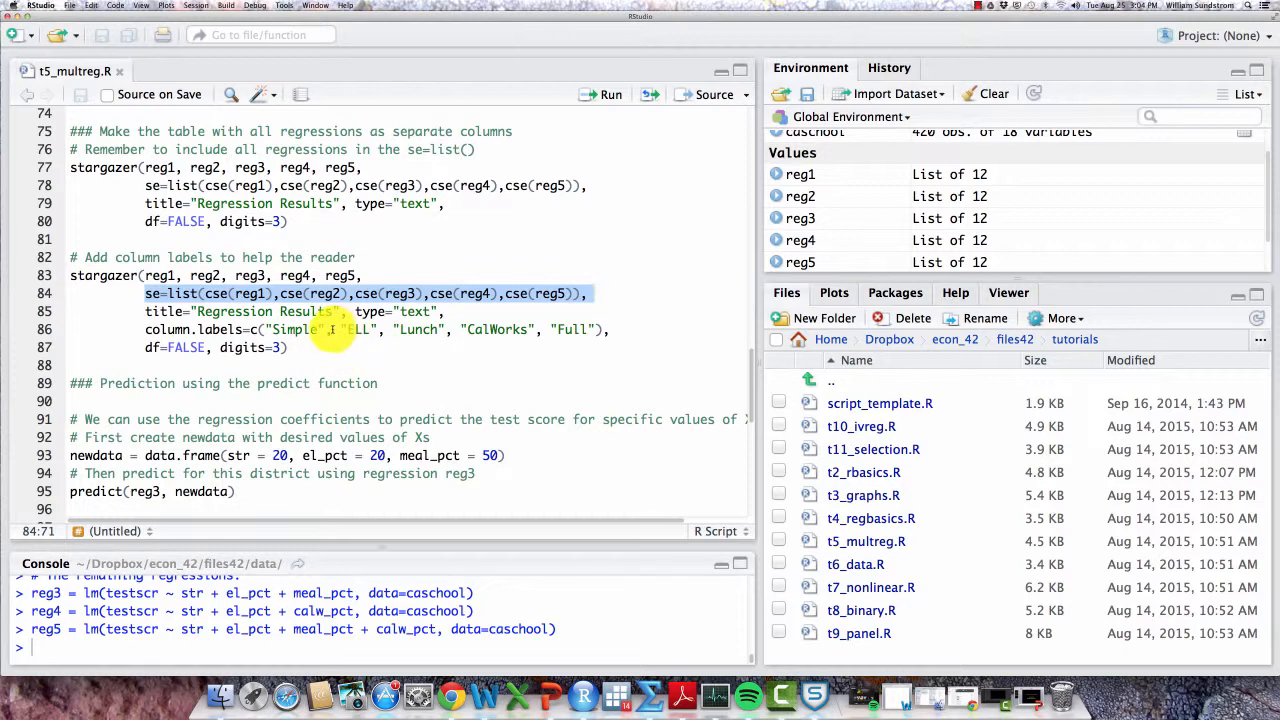
pyautogui.click(318, 311)
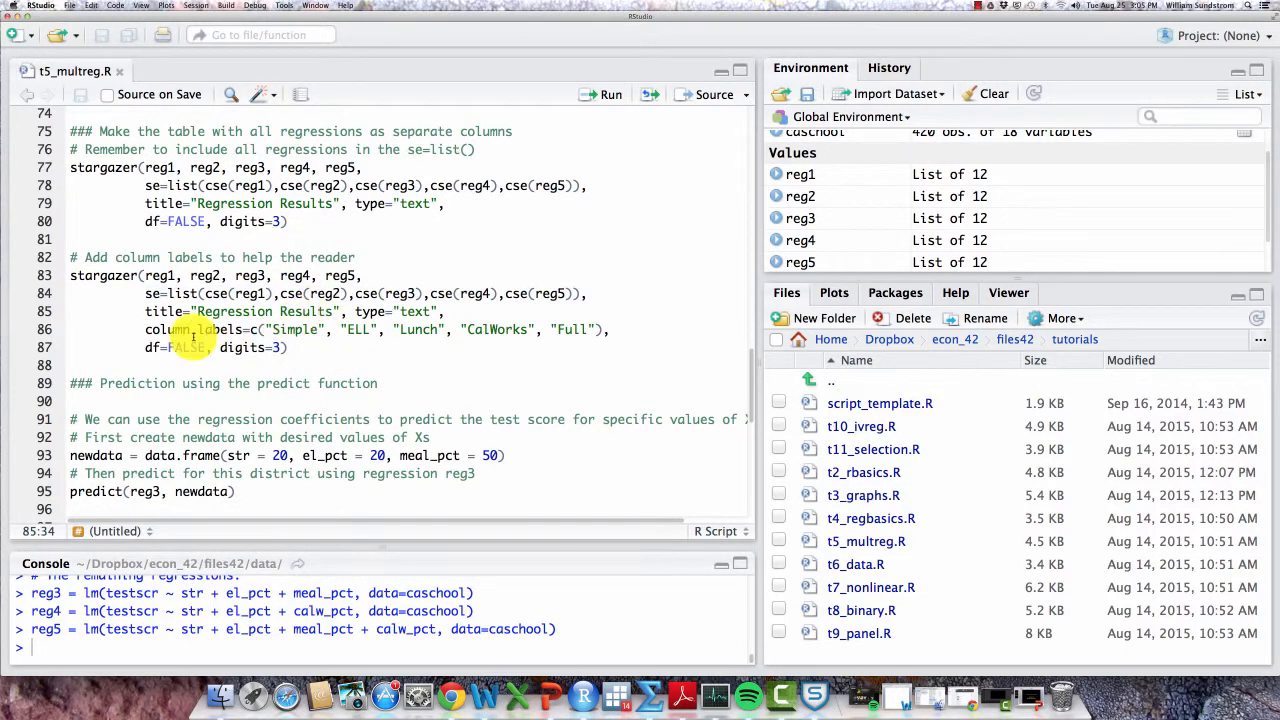
pyautogui.moveTo(145, 329); pyautogui.dragTo(606, 329)
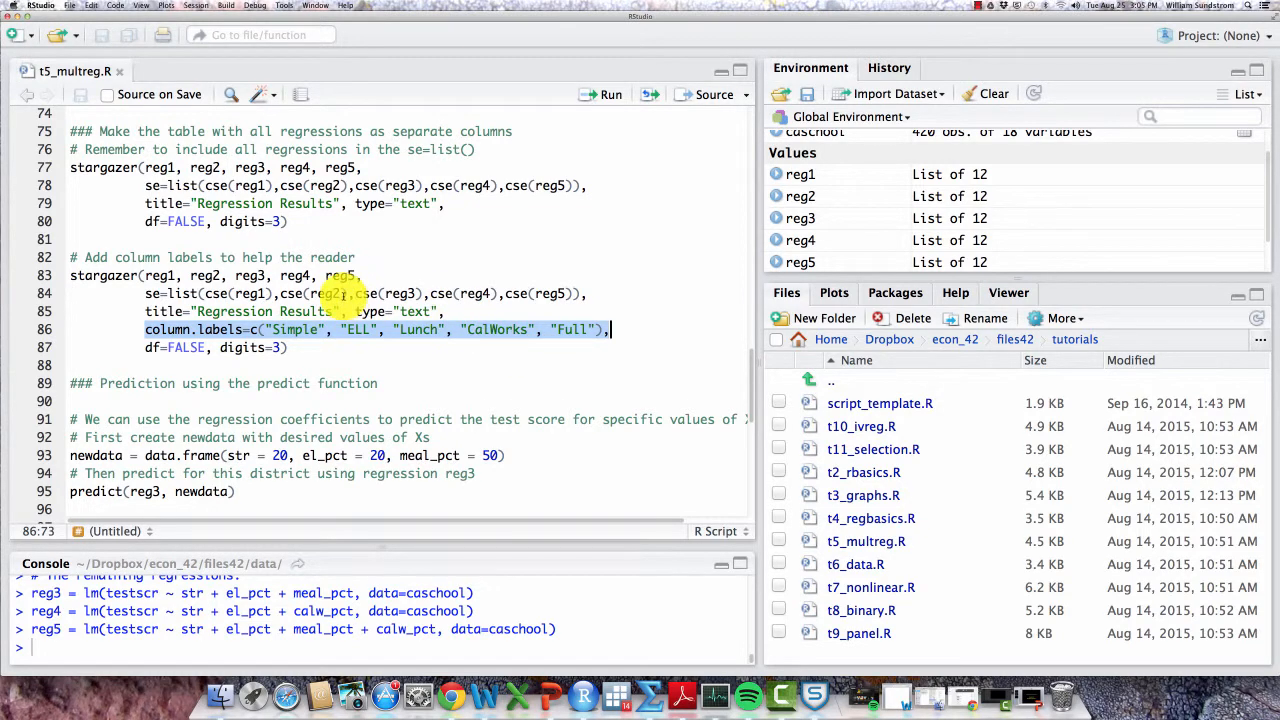
pyautogui.click(333, 293)
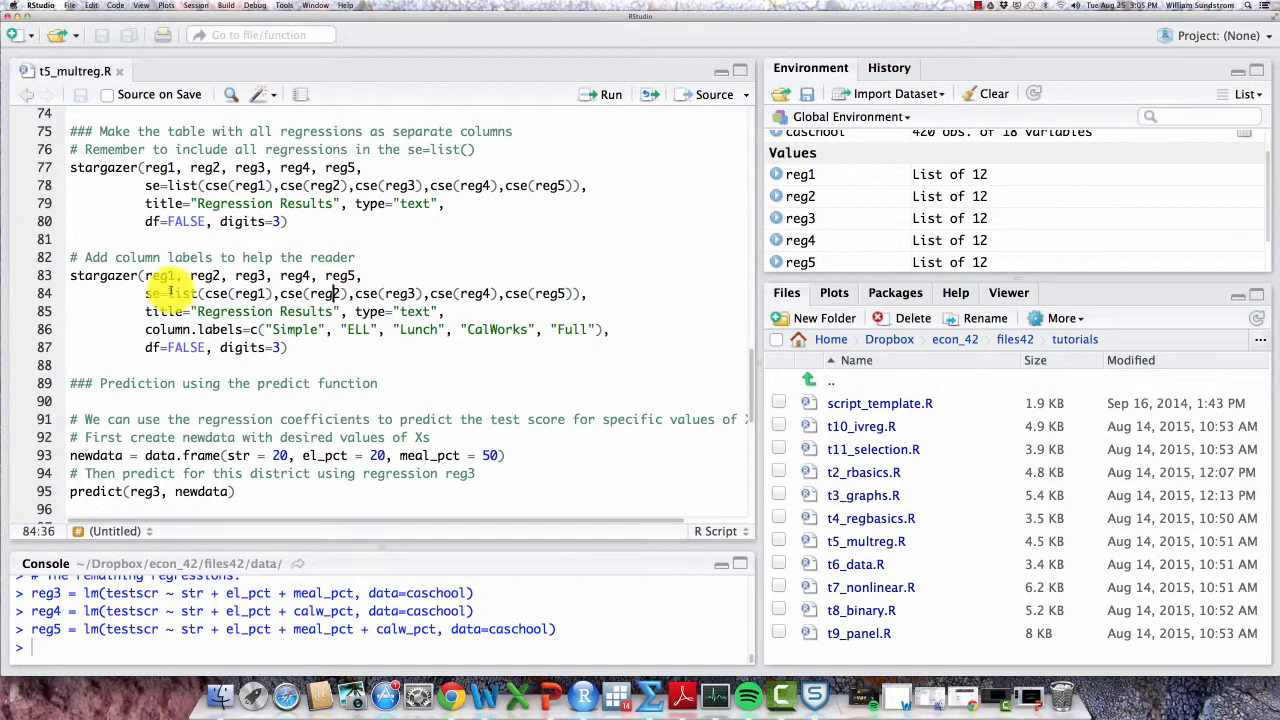
# Run the stargazer command with column labels and enlarge the console to show the full regression table
pyautogui.moveTo(72, 276); pyautogui.dragTo(53, 364)
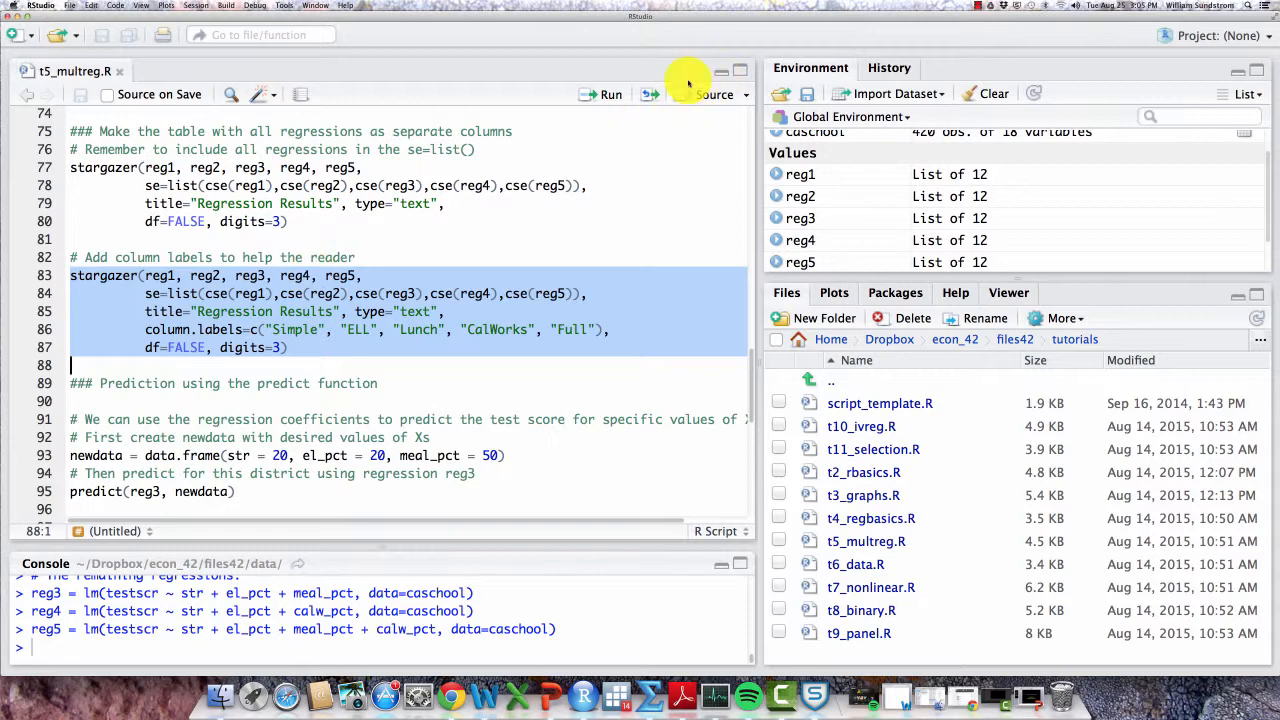
pyautogui.click(612, 95)
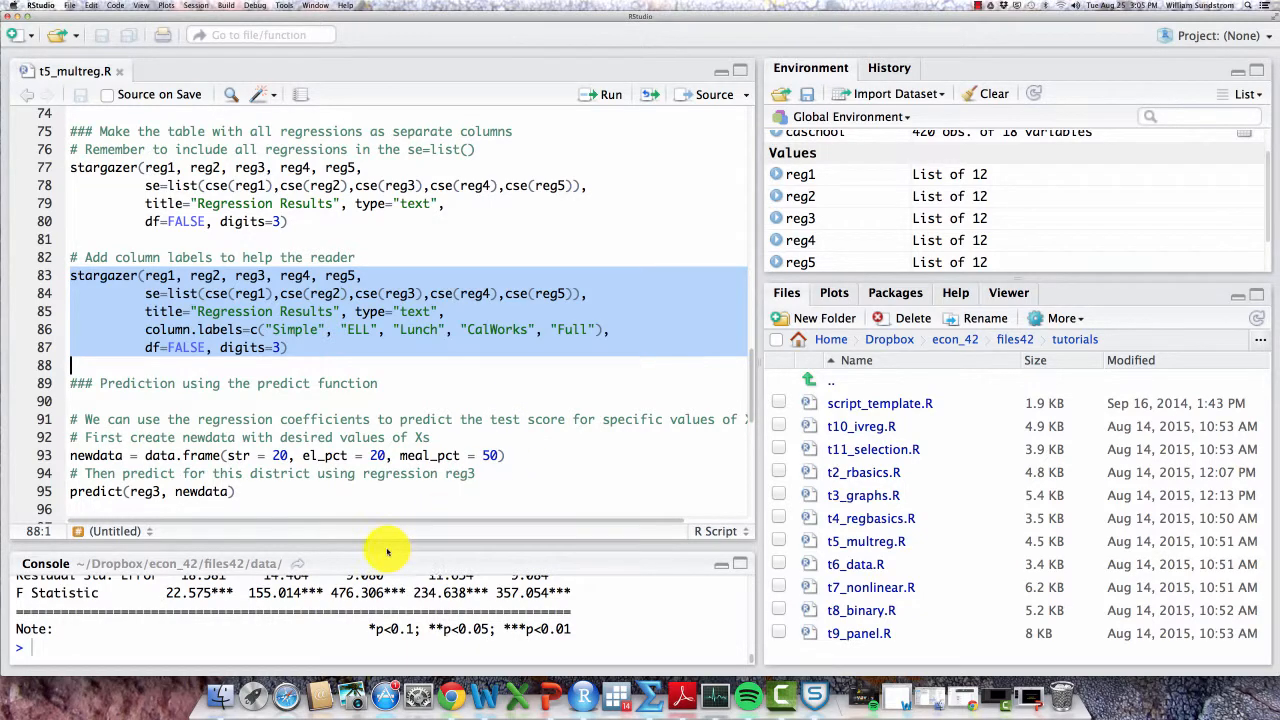
pyautogui.moveTo(388, 551); pyautogui.dragTo(486, 51)
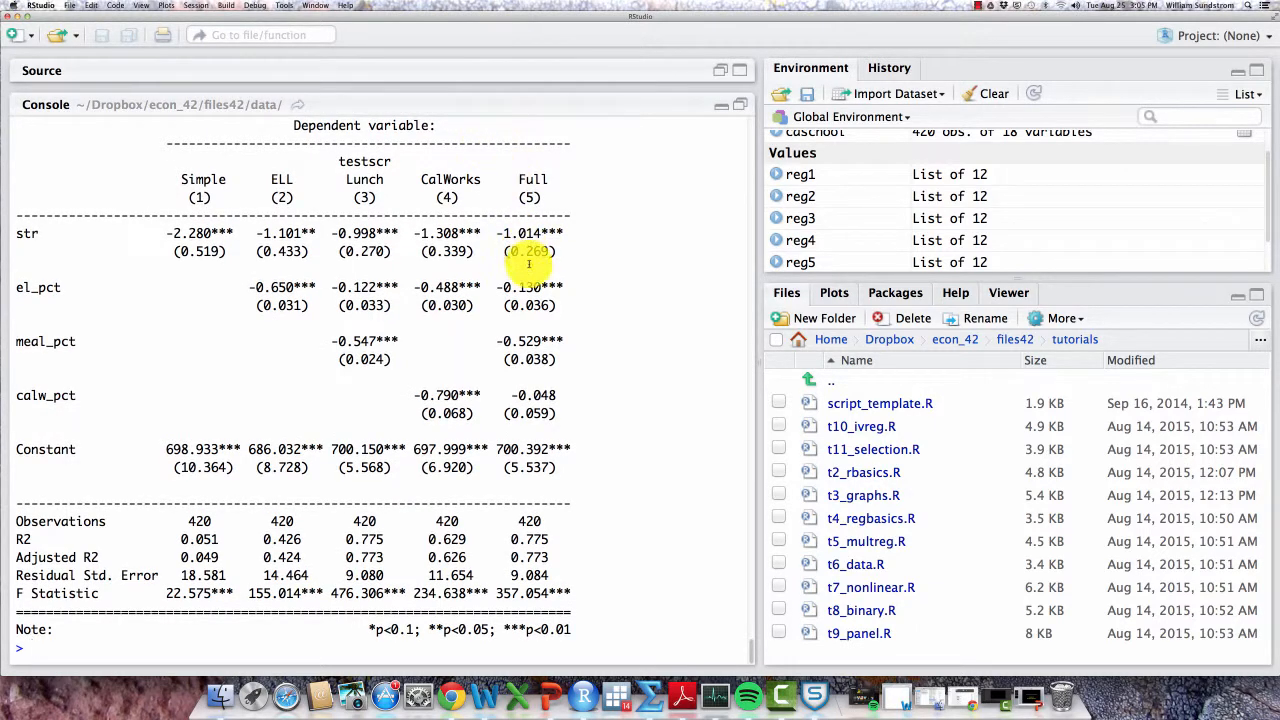
# Examine the str and el_pct coefficients and their standard errors in the ELL column of the regression table
pyautogui.scroll(2, 541, 300)
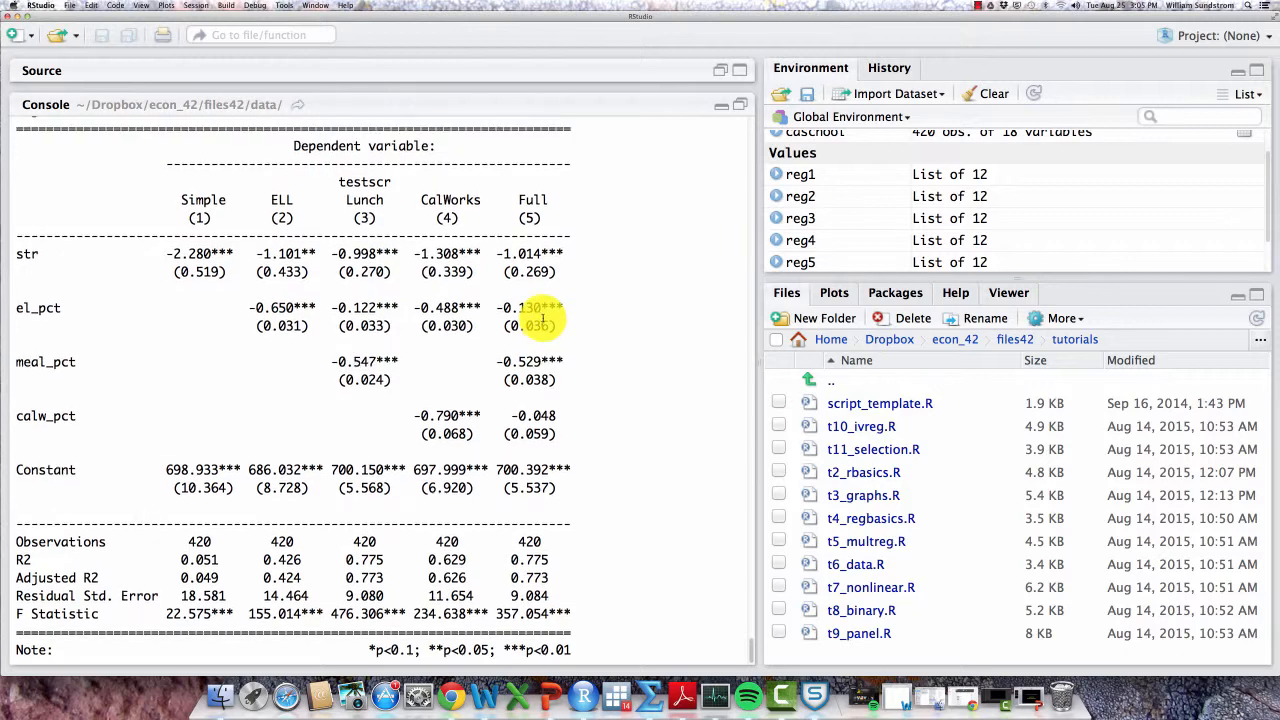
pyautogui.scroll(-1, 541, 318)
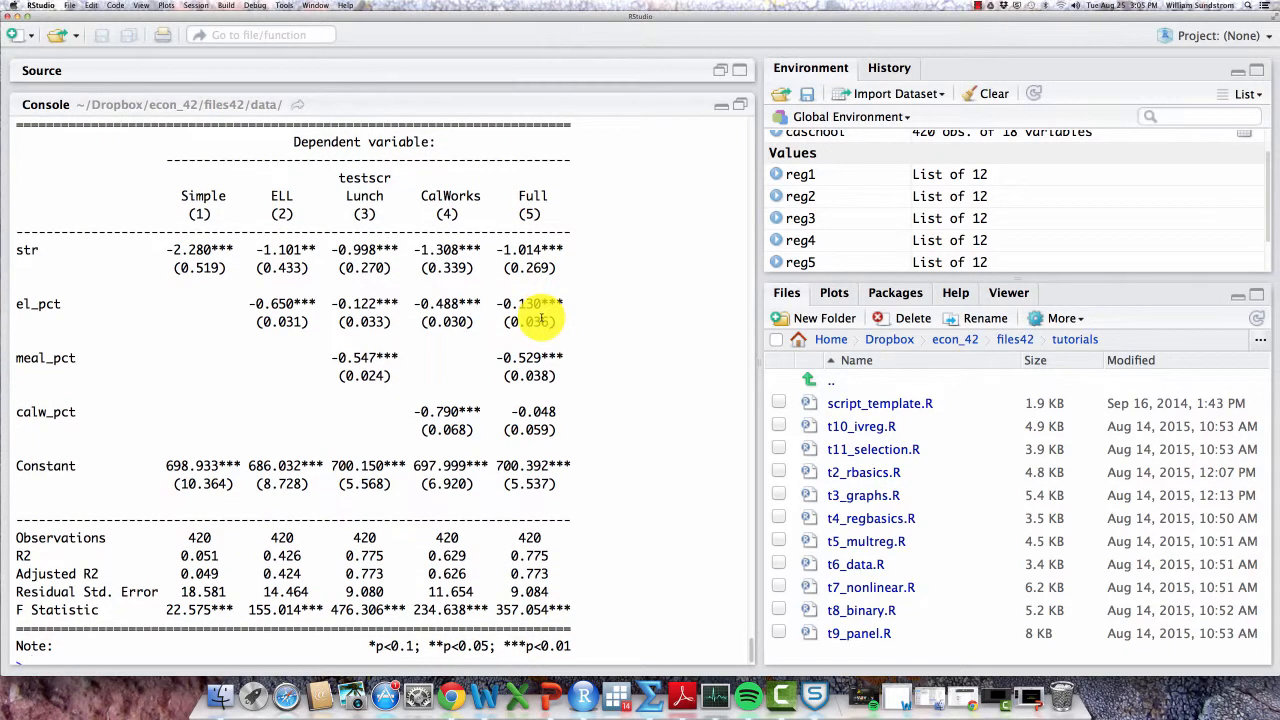
pyautogui.scroll(-1, 541, 318)
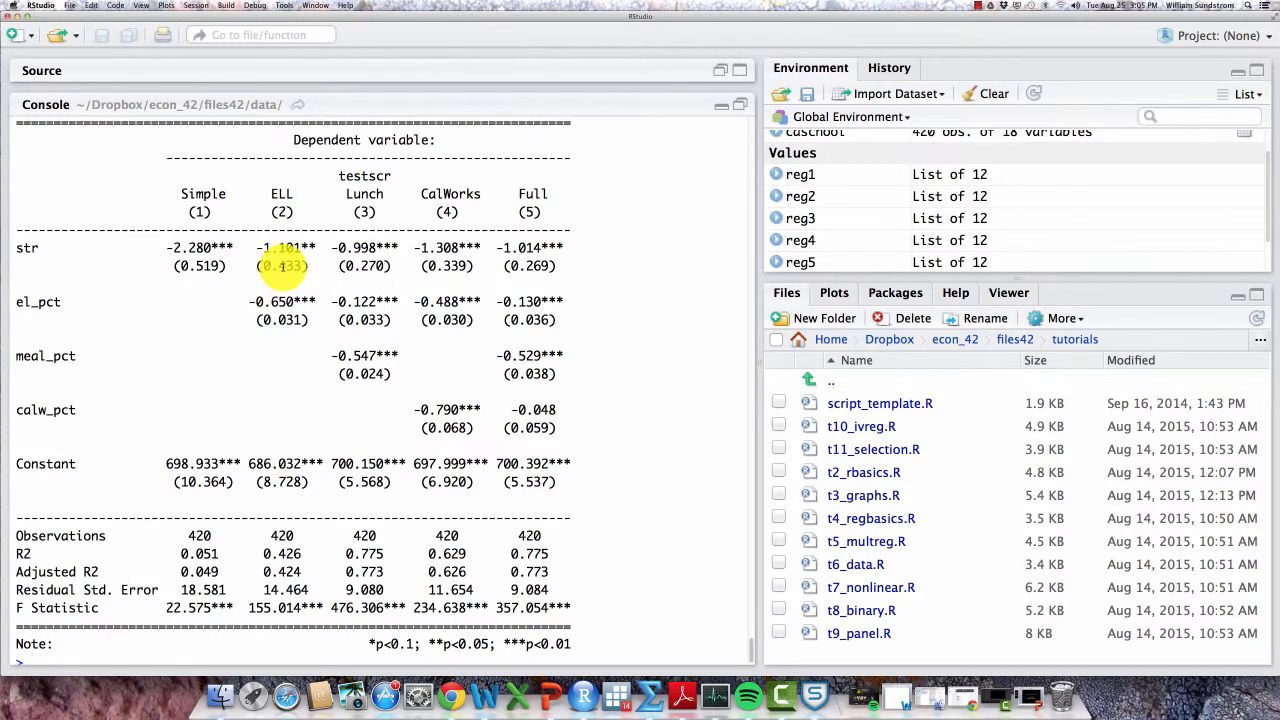
pyautogui.moveTo(255, 248); pyautogui.dragTo(309, 244)
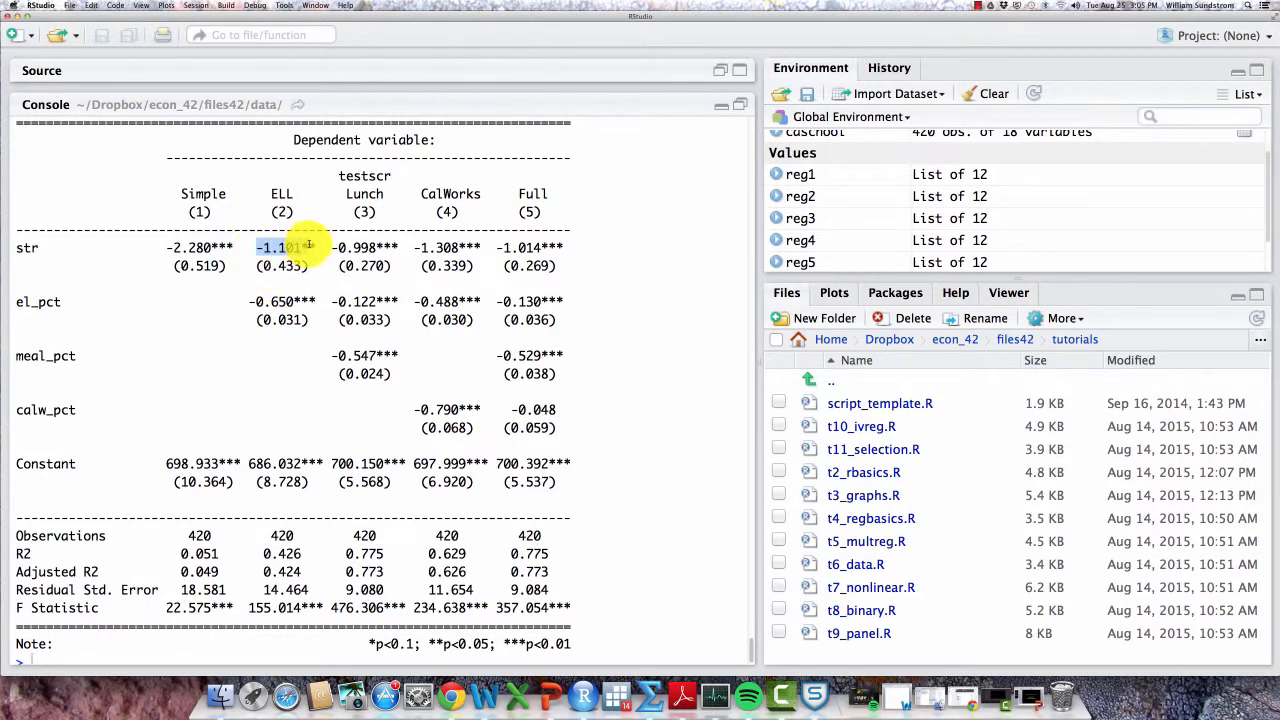
pyautogui.moveTo(255, 301); pyautogui.dragTo(309, 300)
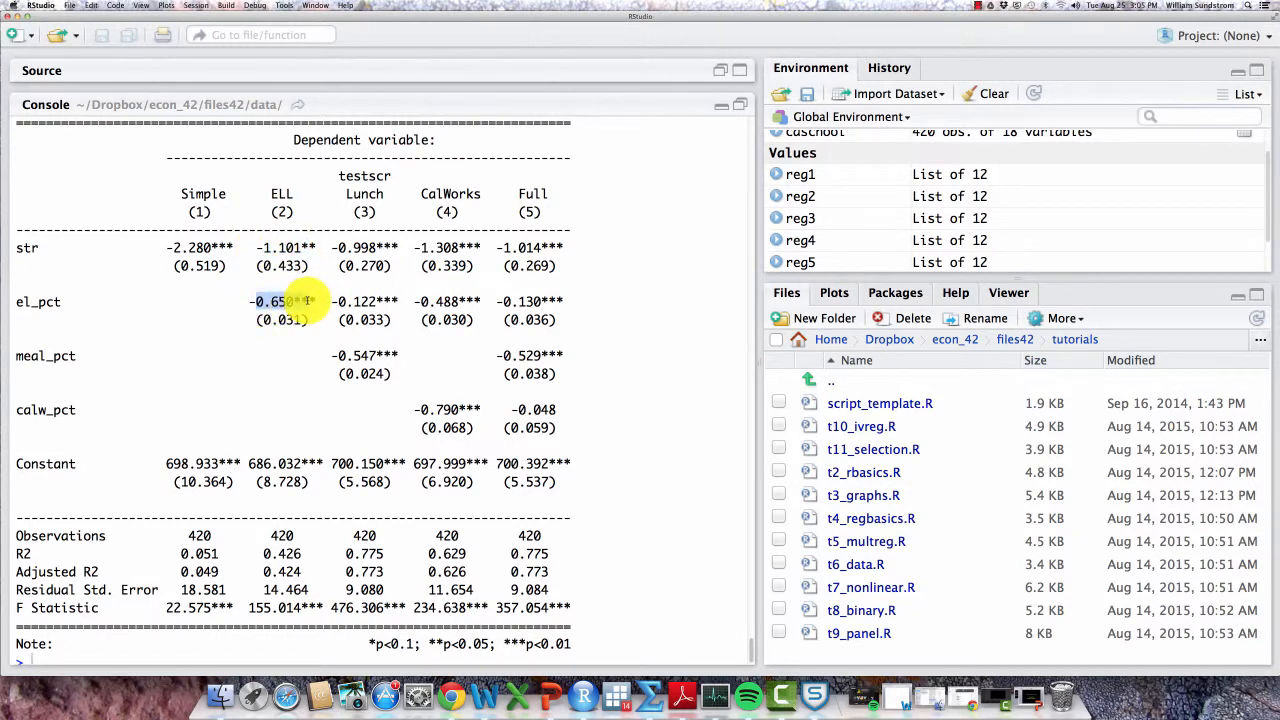
pyautogui.click(706, 254)
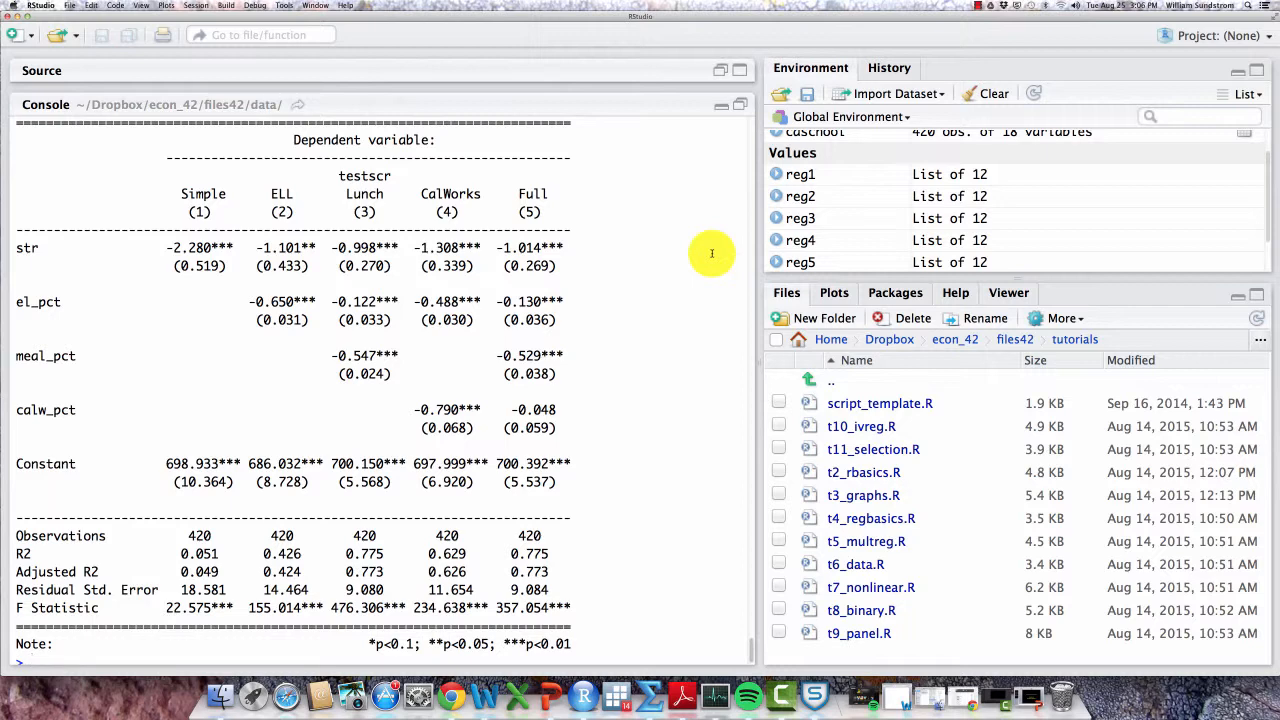
pyautogui.moveTo(248, 301); pyautogui.dragTo(317, 302)
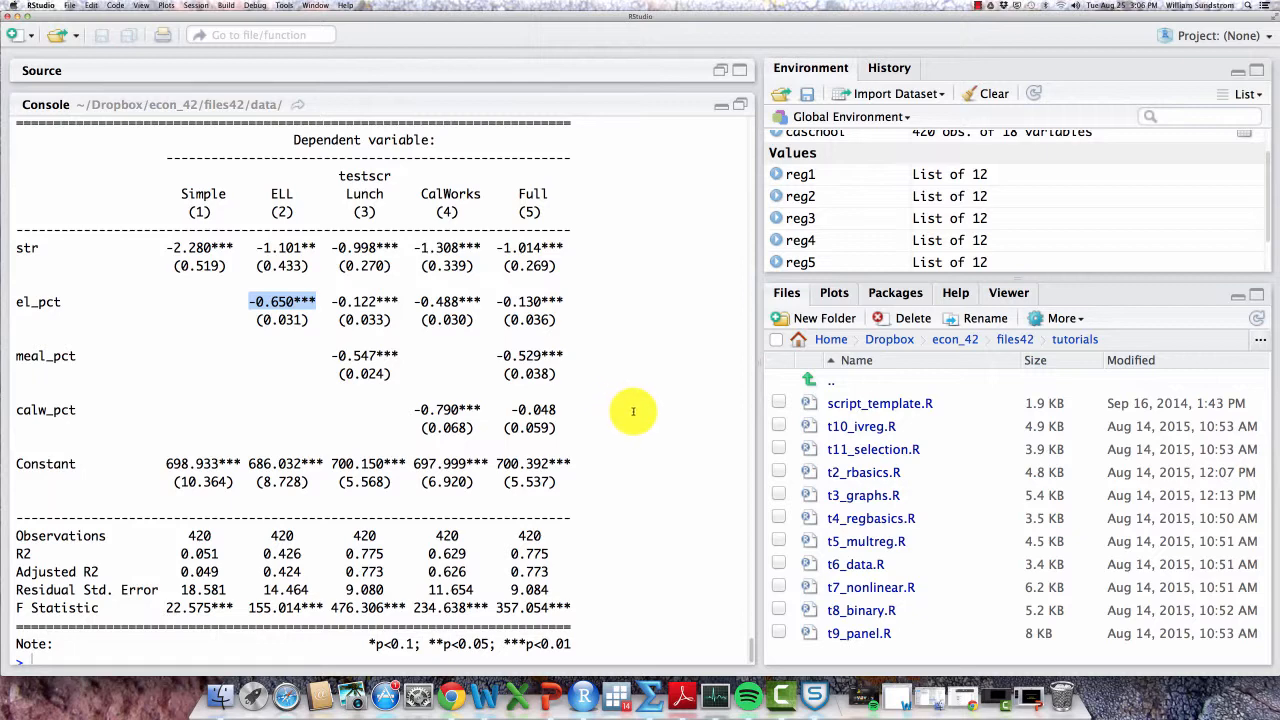
# Restore the t5_multreg.R script pane and bring up its section on prediction using the predict function
pyautogui.scroll(-2, 633, 411)
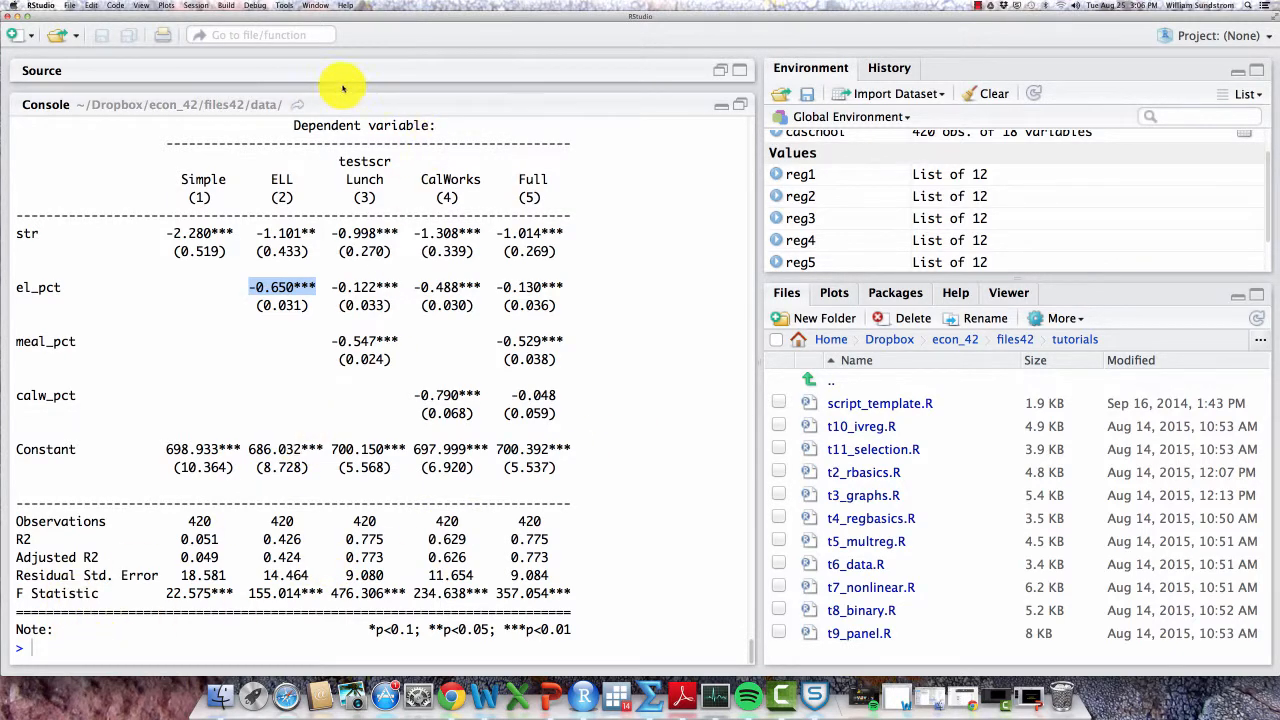
pyautogui.press('super+a')
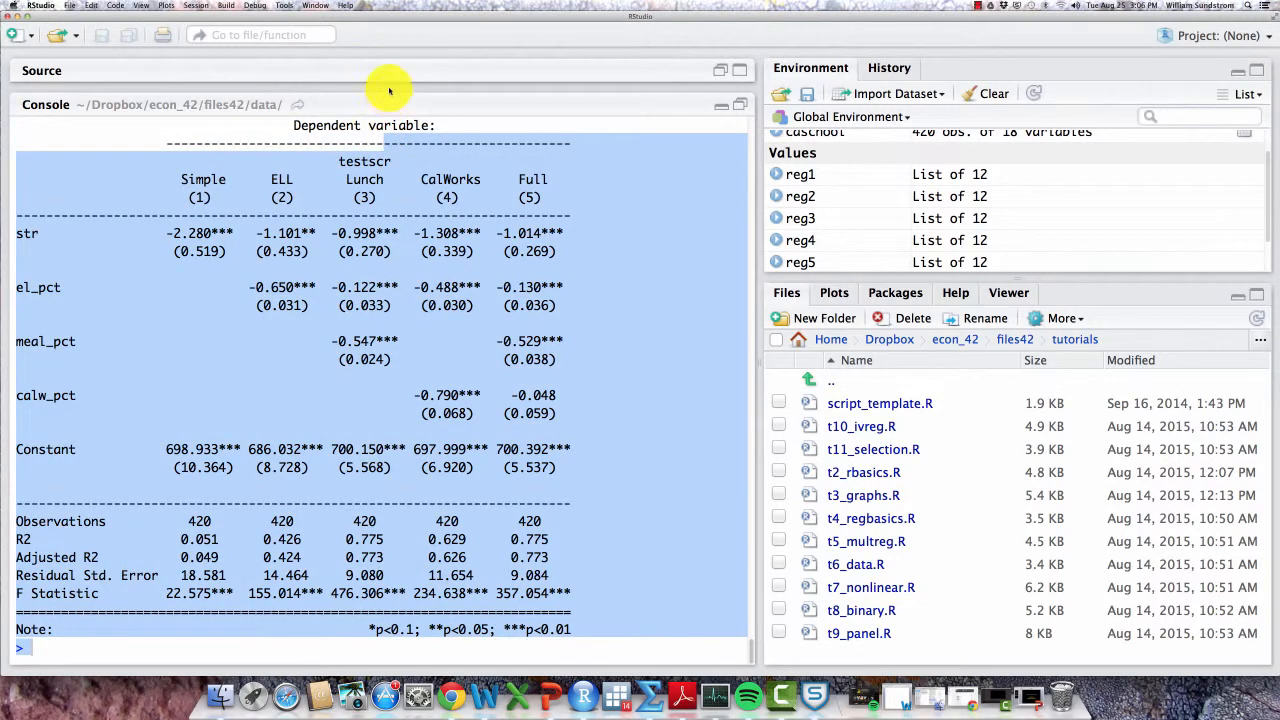
pyautogui.click(389, 126)
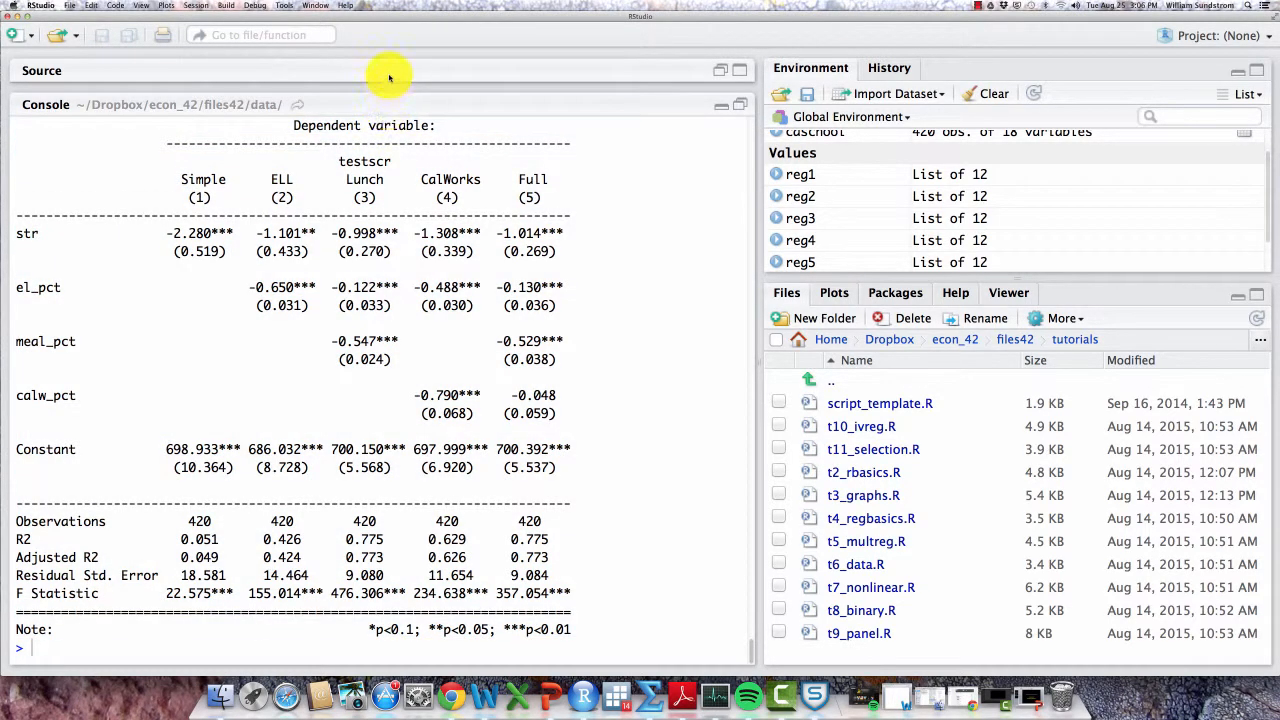
pyautogui.click(391, 75)
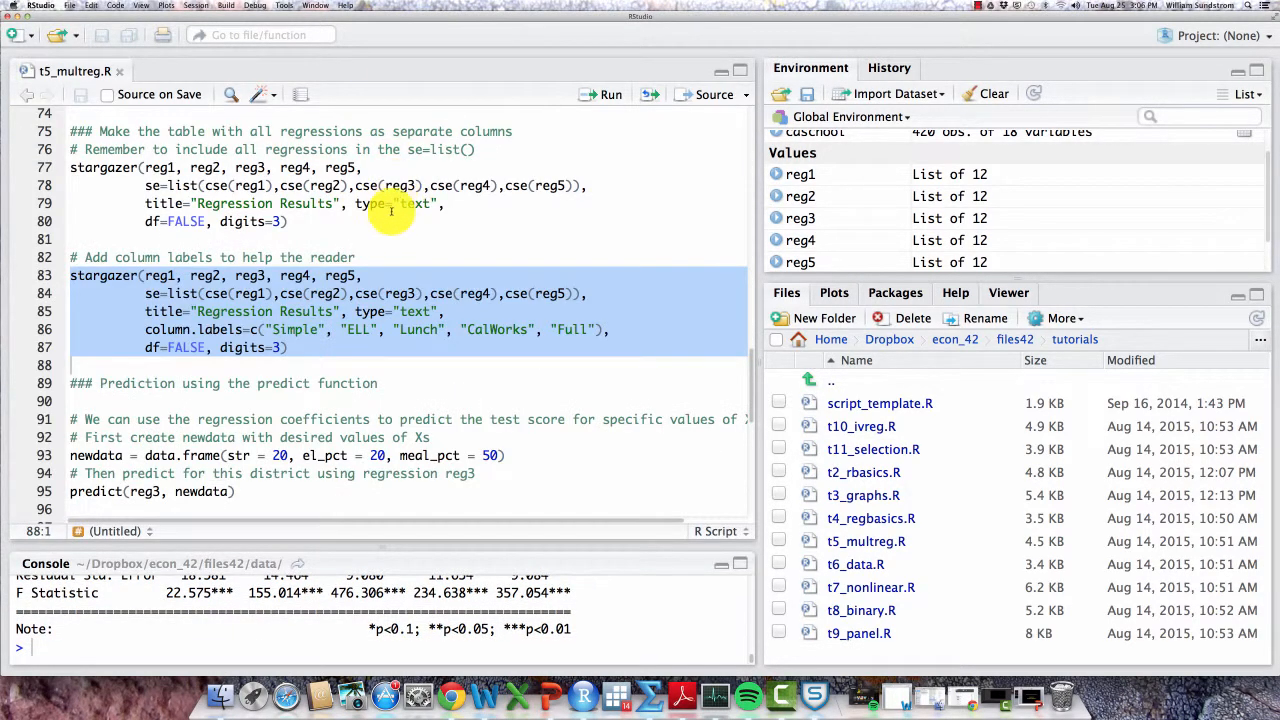
pyautogui.click(388, 218)
pyautogui.click(386, 257)
pyautogui.scroll(-1, 395, 260)
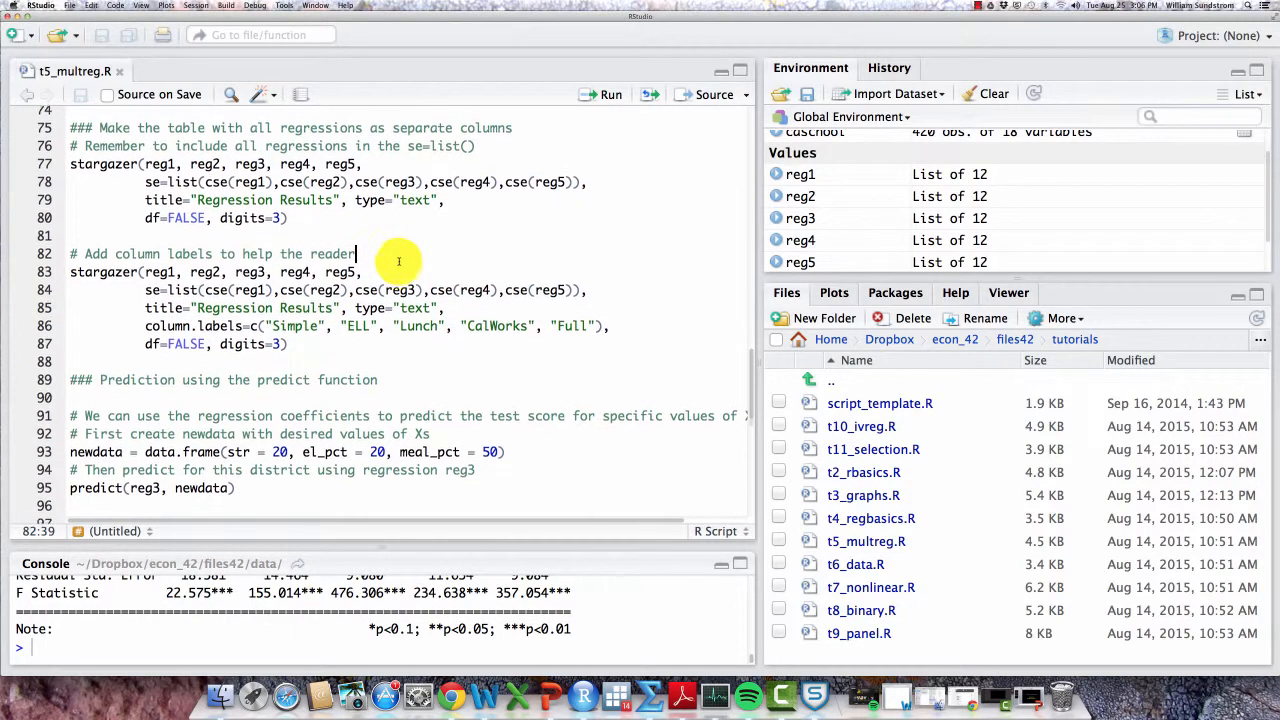
pyautogui.scroll(-5, 401, 263)
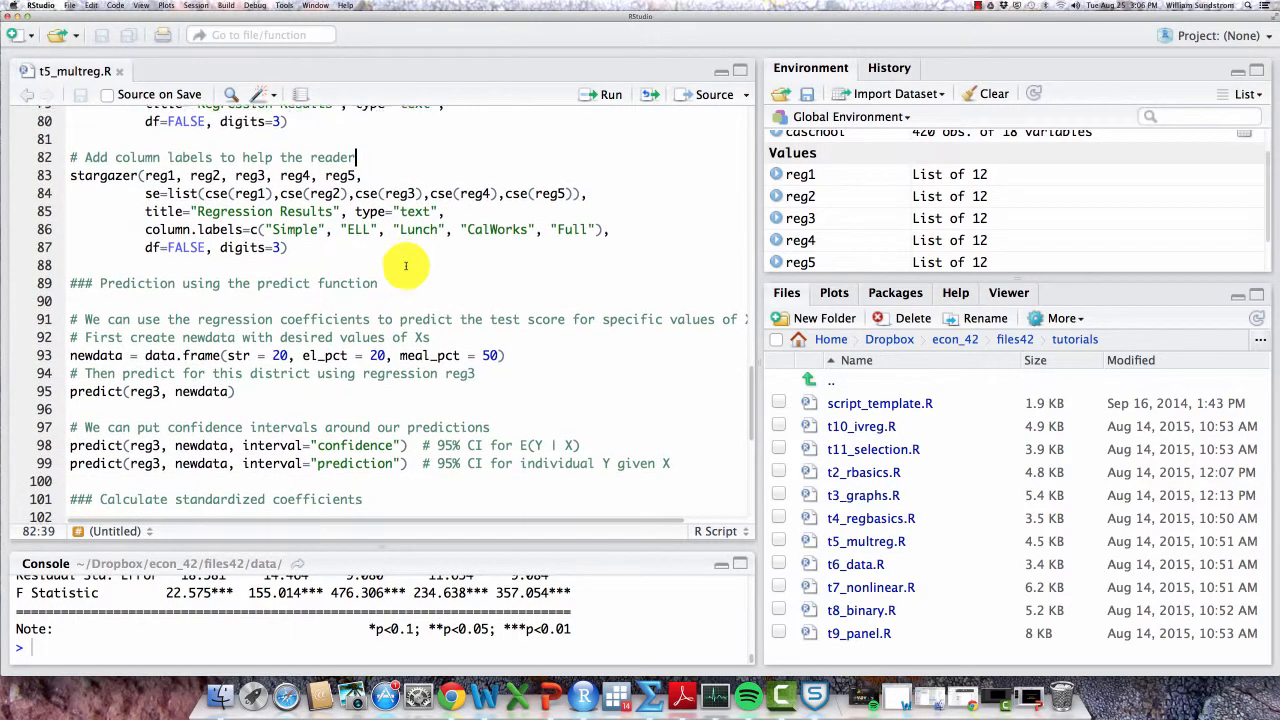
pyautogui.scroll(-2, 406, 265)
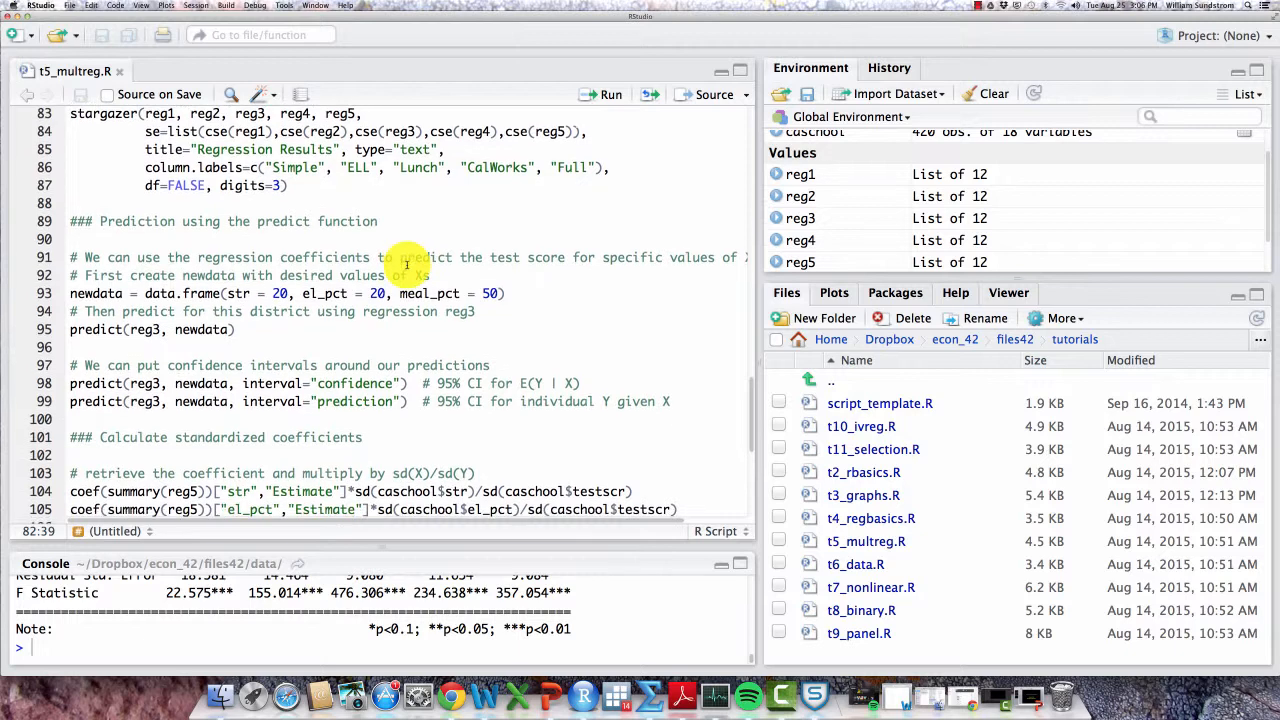
pyautogui.scroll(-3, 406, 265)
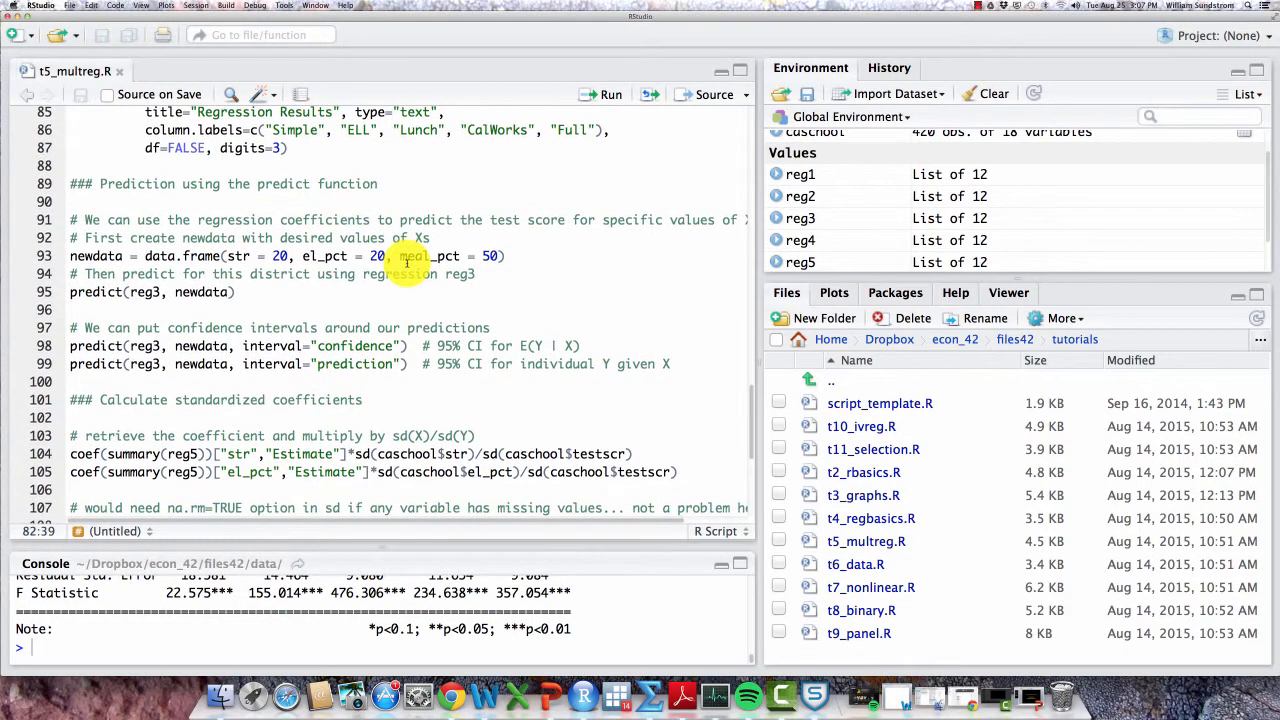
pyautogui.scroll(-1, 407, 262)
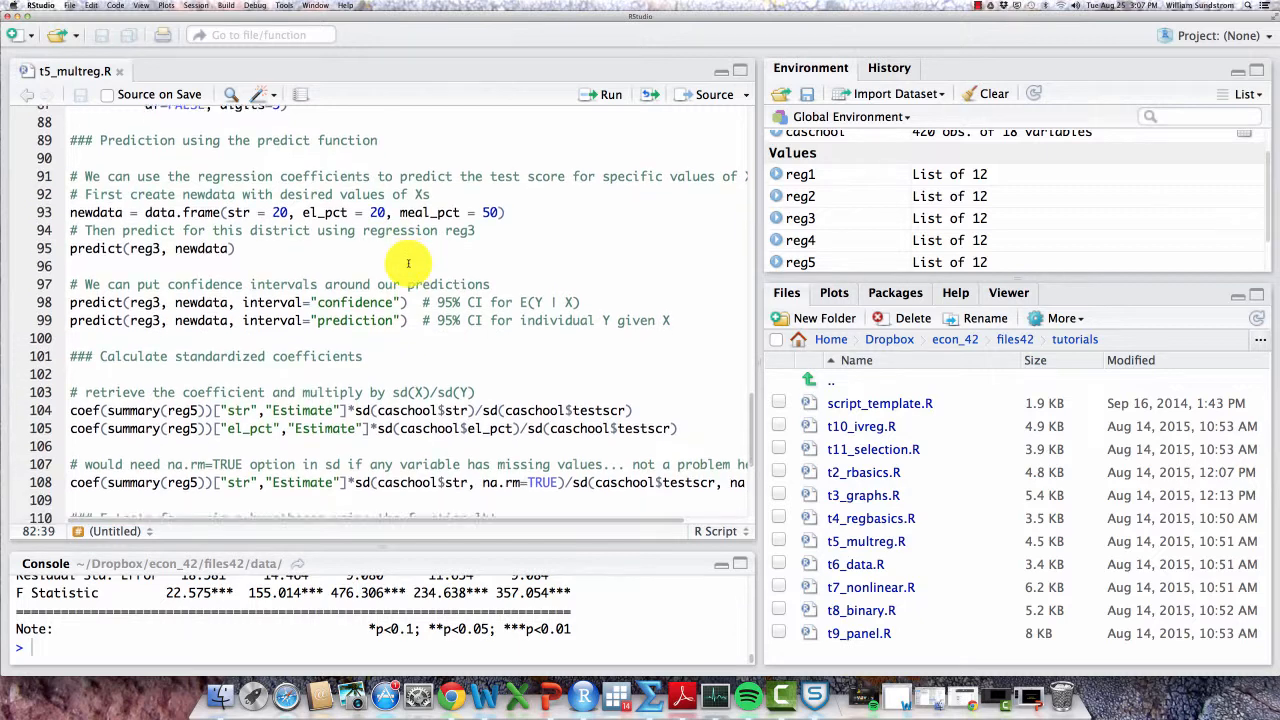
pyautogui.scroll(-1, 408, 263)
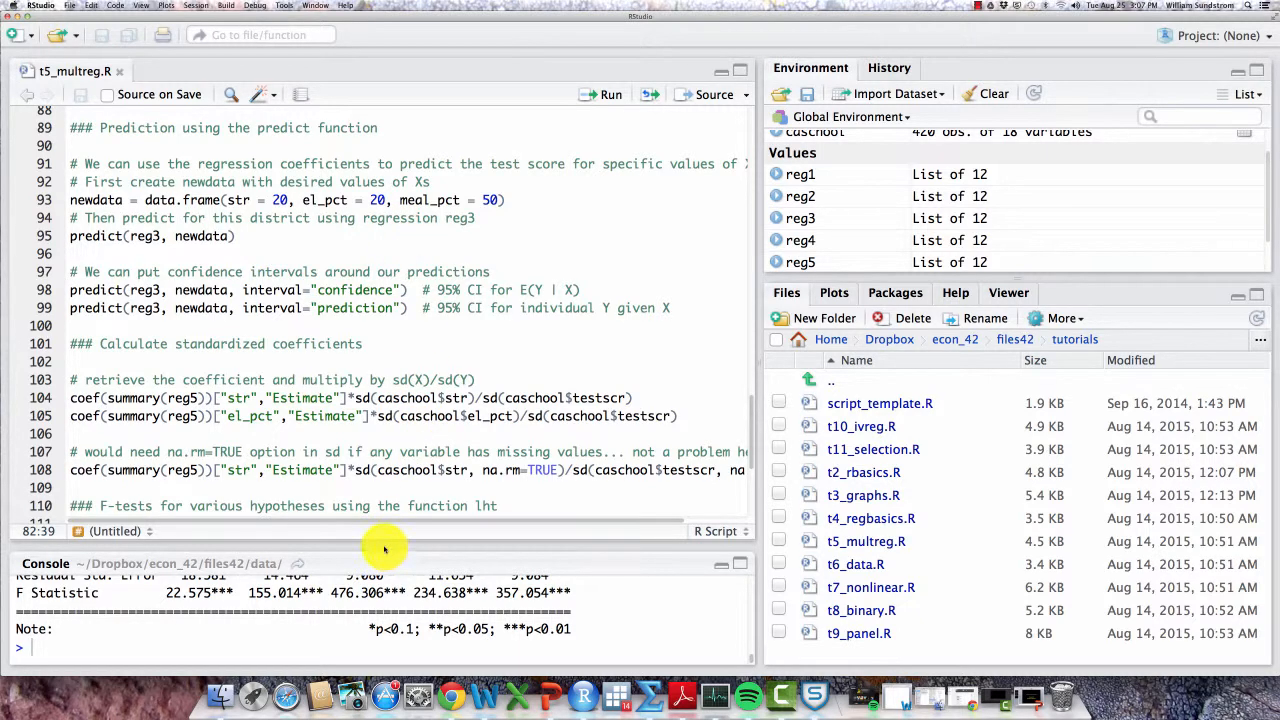
# Resize the console to share the space with the script, and examine the newdata data frame line and the predict(reg3, newdata) call
pyautogui.moveTo(384, 548); pyautogui.dragTo(408, 136)
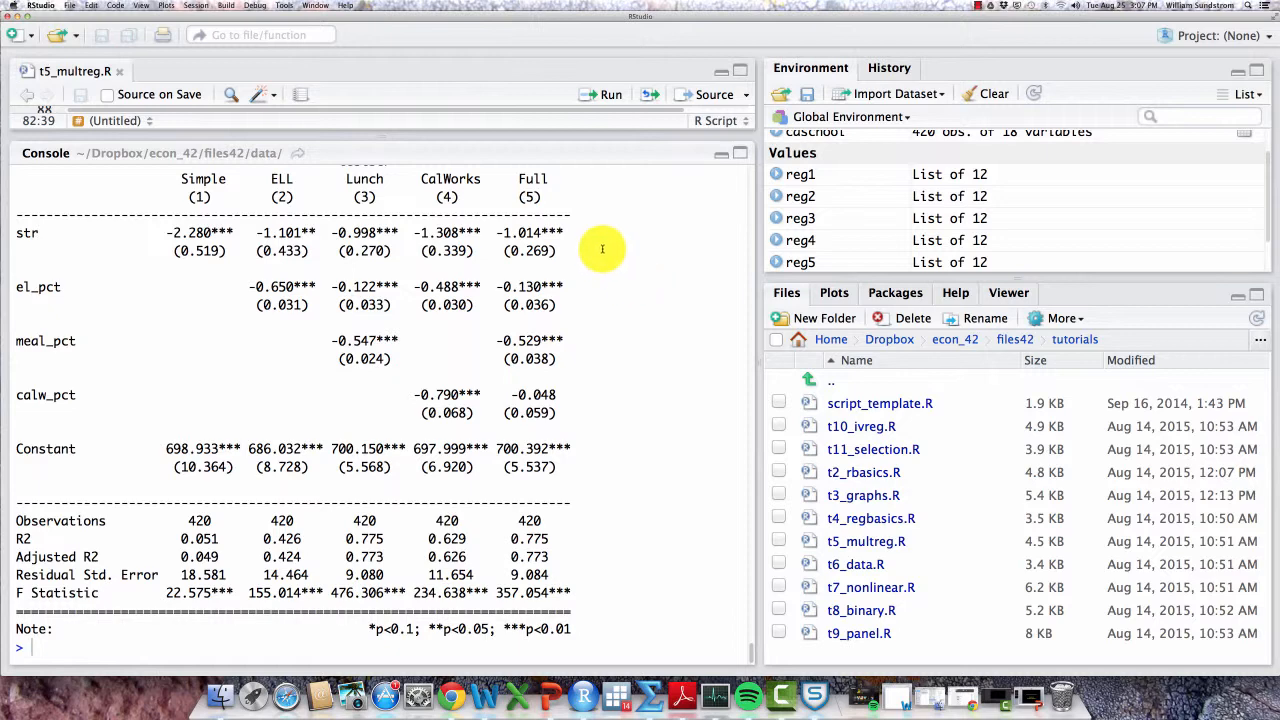
pyautogui.moveTo(381, 140); pyautogui.dragTo(391, 441)
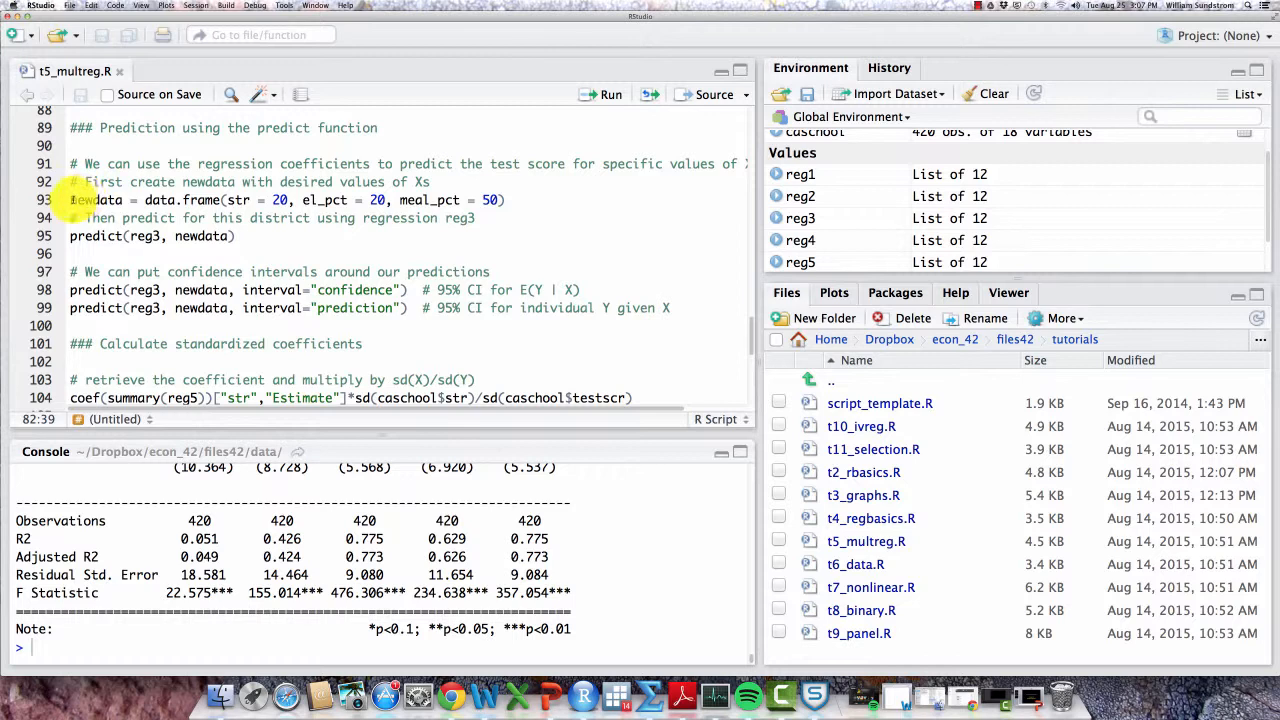
pyautogui.moveTo(70, 199); pyautogui.dragTo(513, 199)
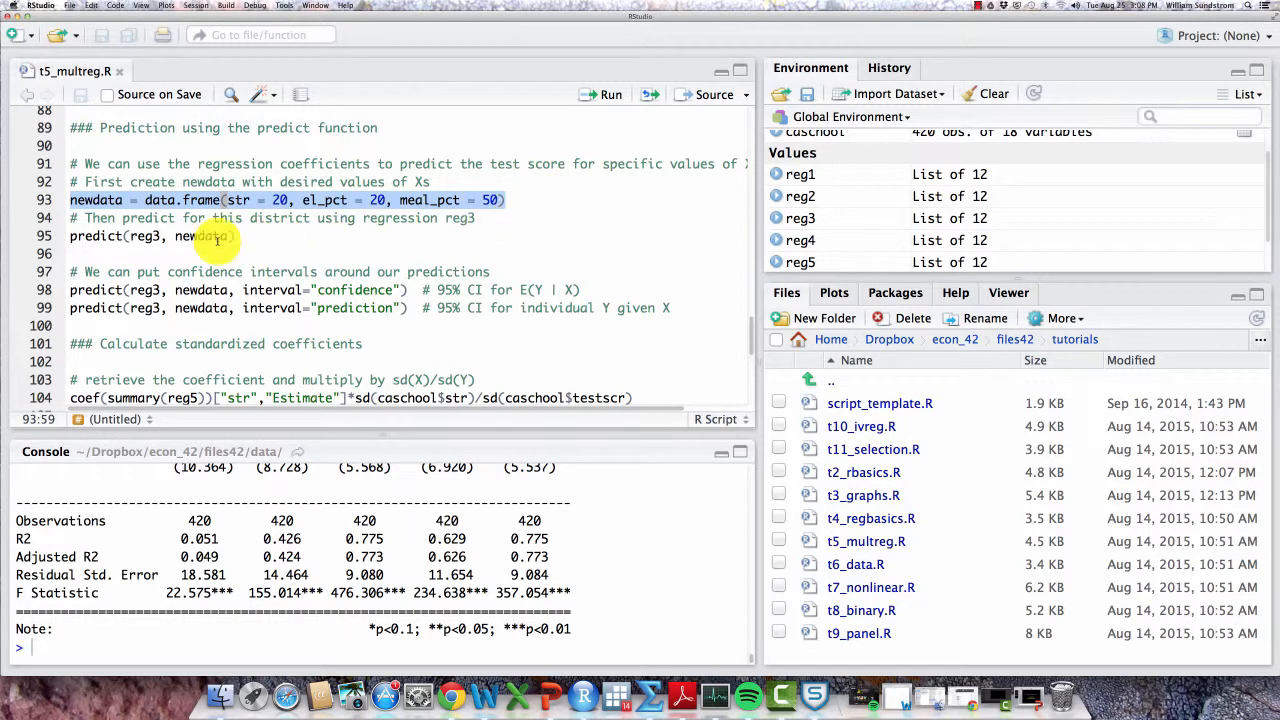
pyautogui.click(117, 218)
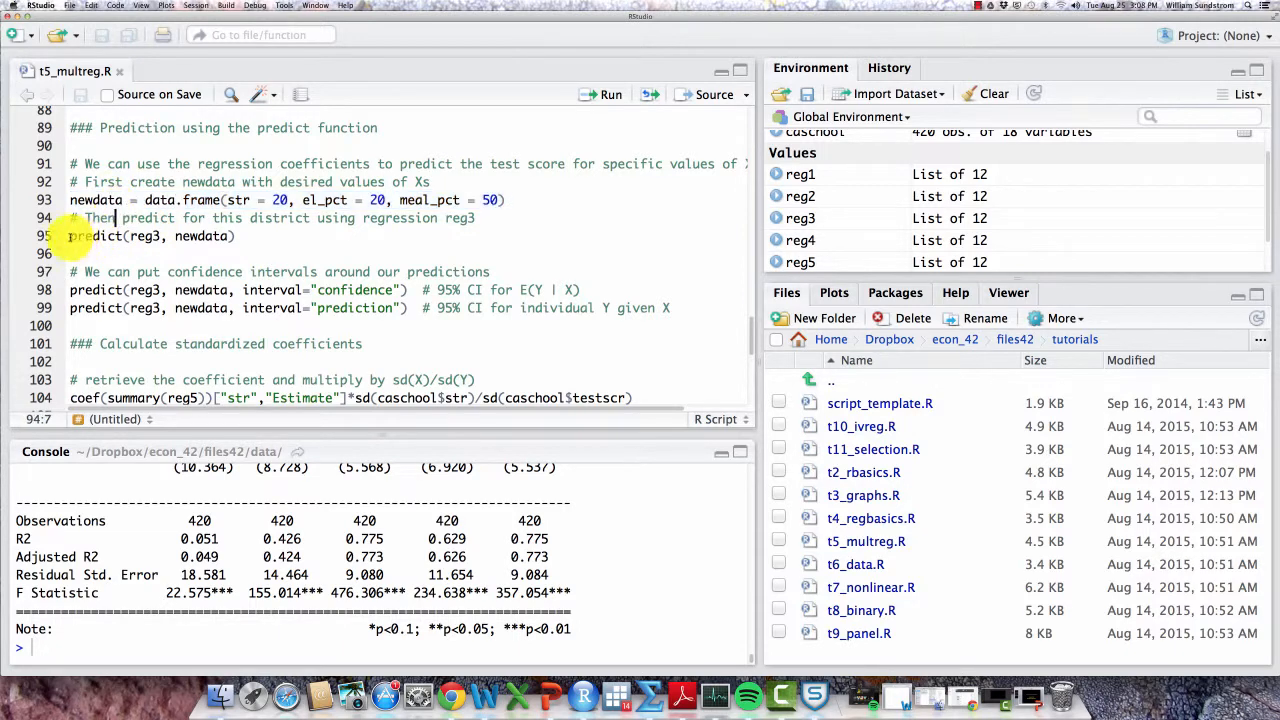
pyautogui.moveTo(70, 236); pyautogui.dragTo(262, 240)
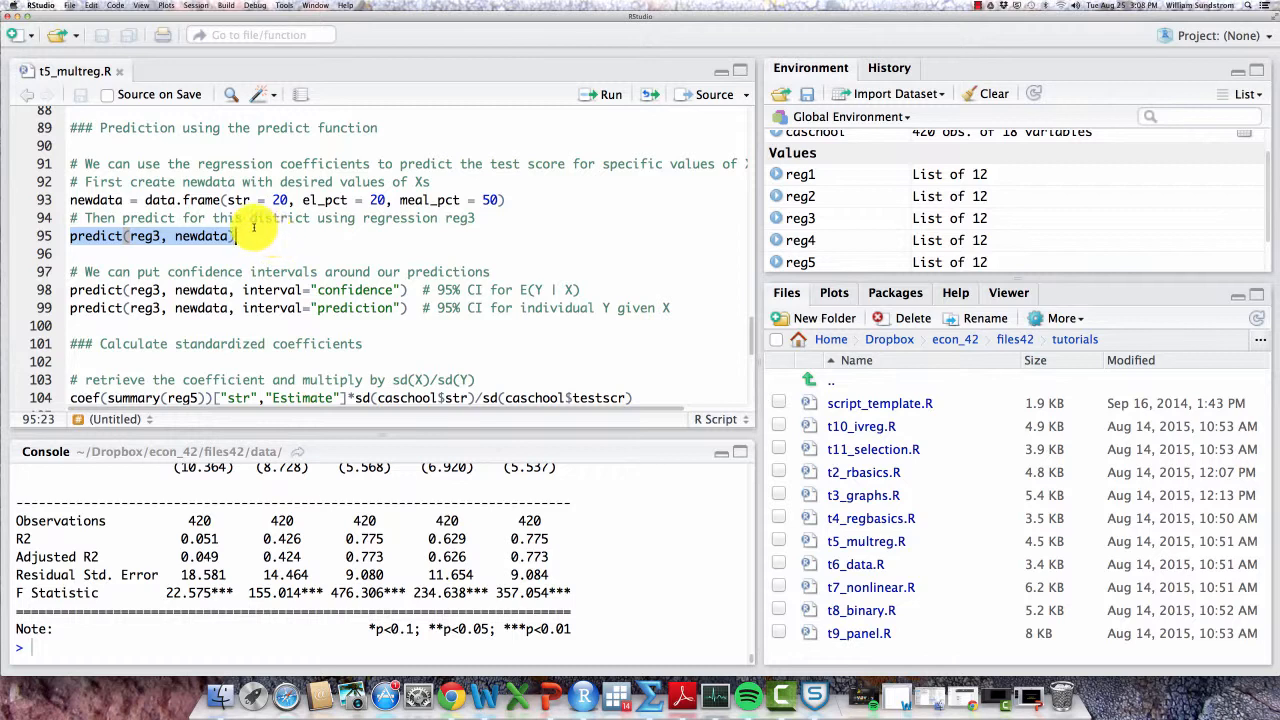
# Run the lines that create newdata with str = 20, el_pct = 20, meal_pct = 50 and predict its test score from reg3
pyautogui.moveTo(70, 200); pyautogui.dragTo(262, 238)
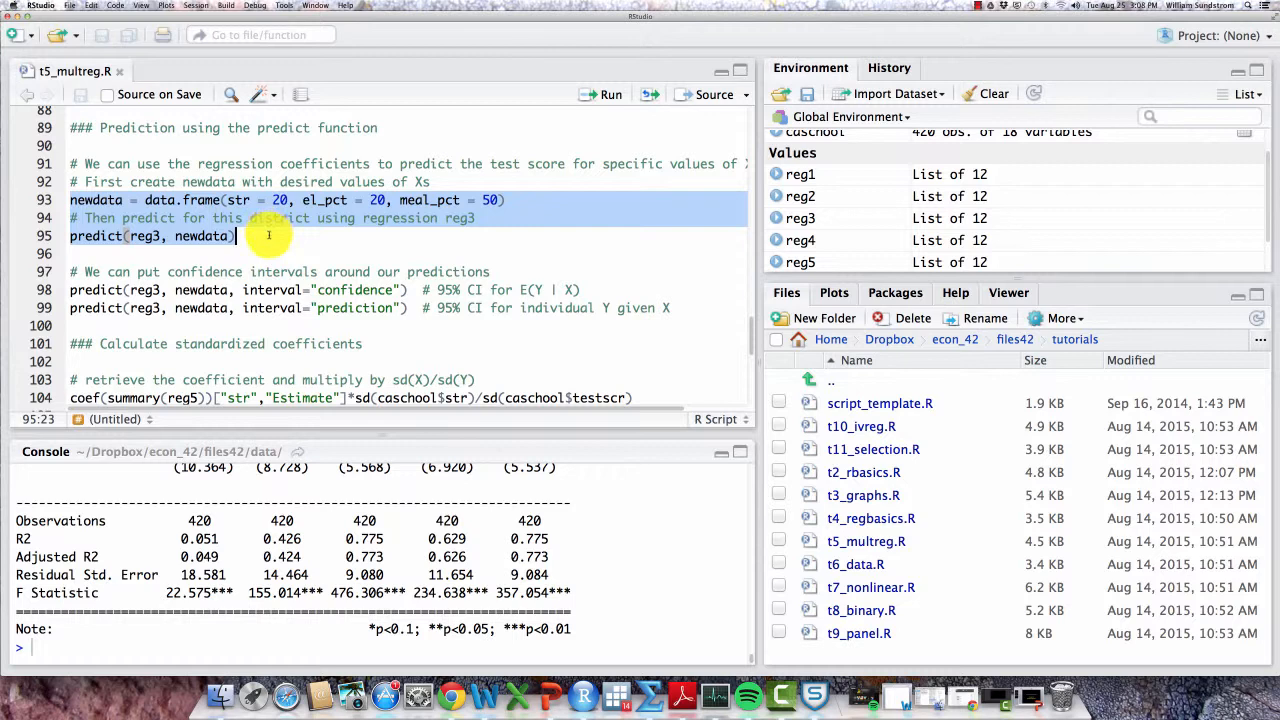
pyautogui.click(604, 97)
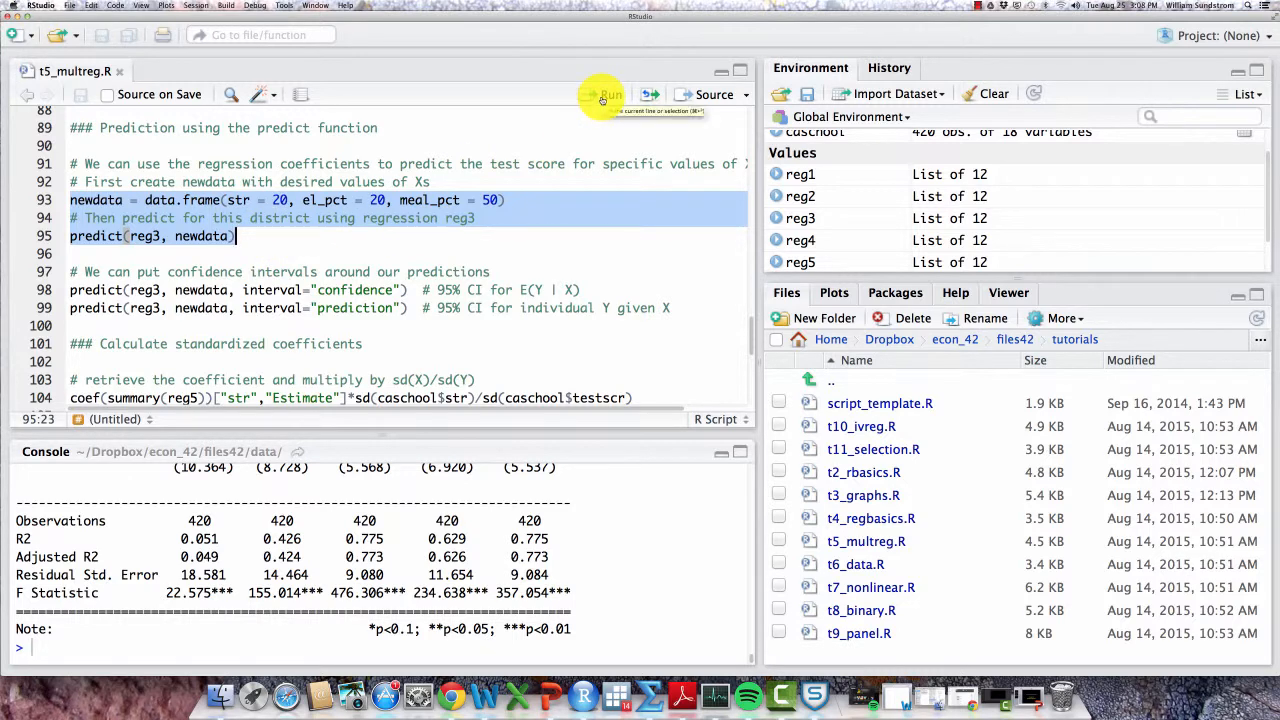
pyautogui.click(604, 97)
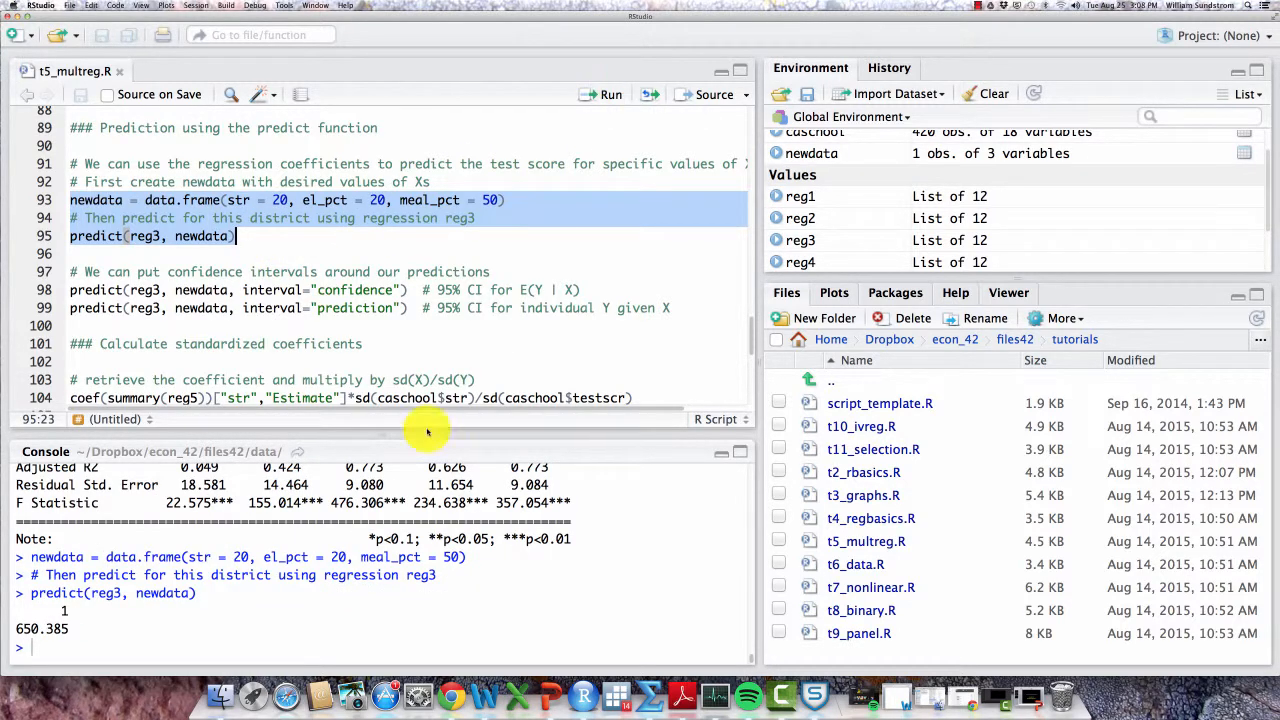
pyautogui.moveTo(17, 628); pyautogui.dragTo(70, 628)
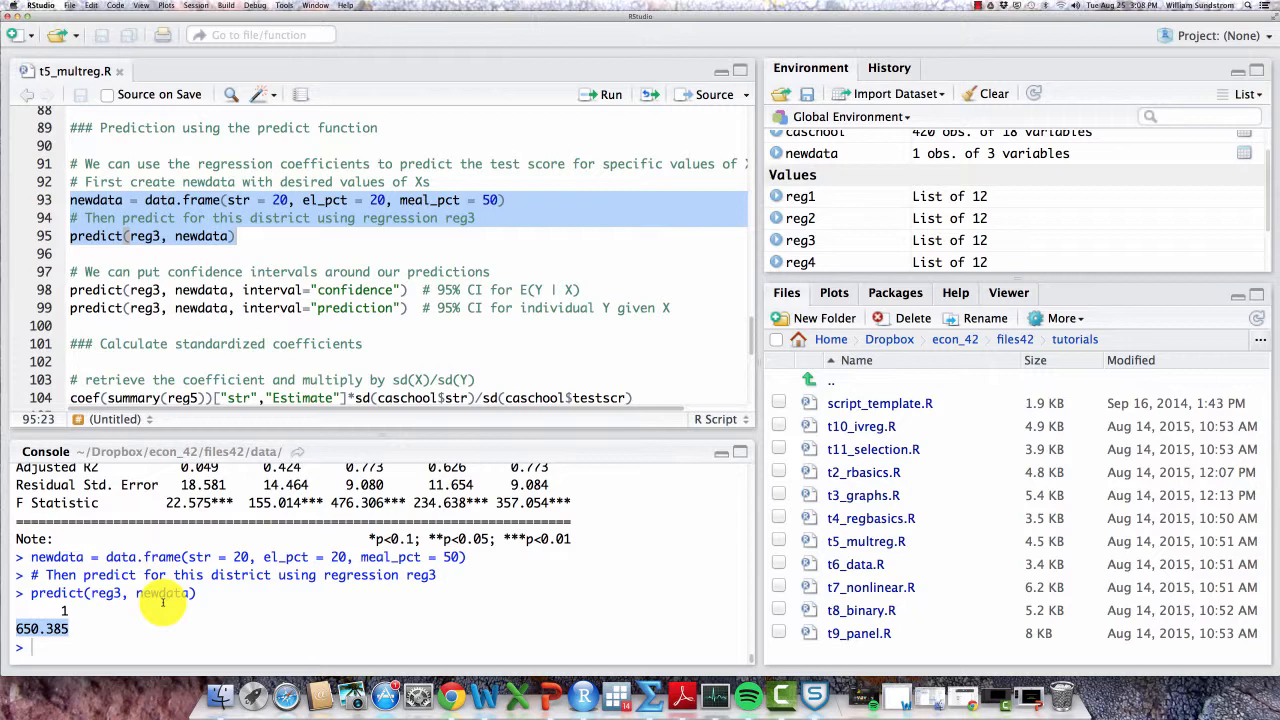
# Examine the predict commands with confidence and prediction intervals, and the code that calculates standardized coefficients from reg5
pyautogui.click(365, 307)
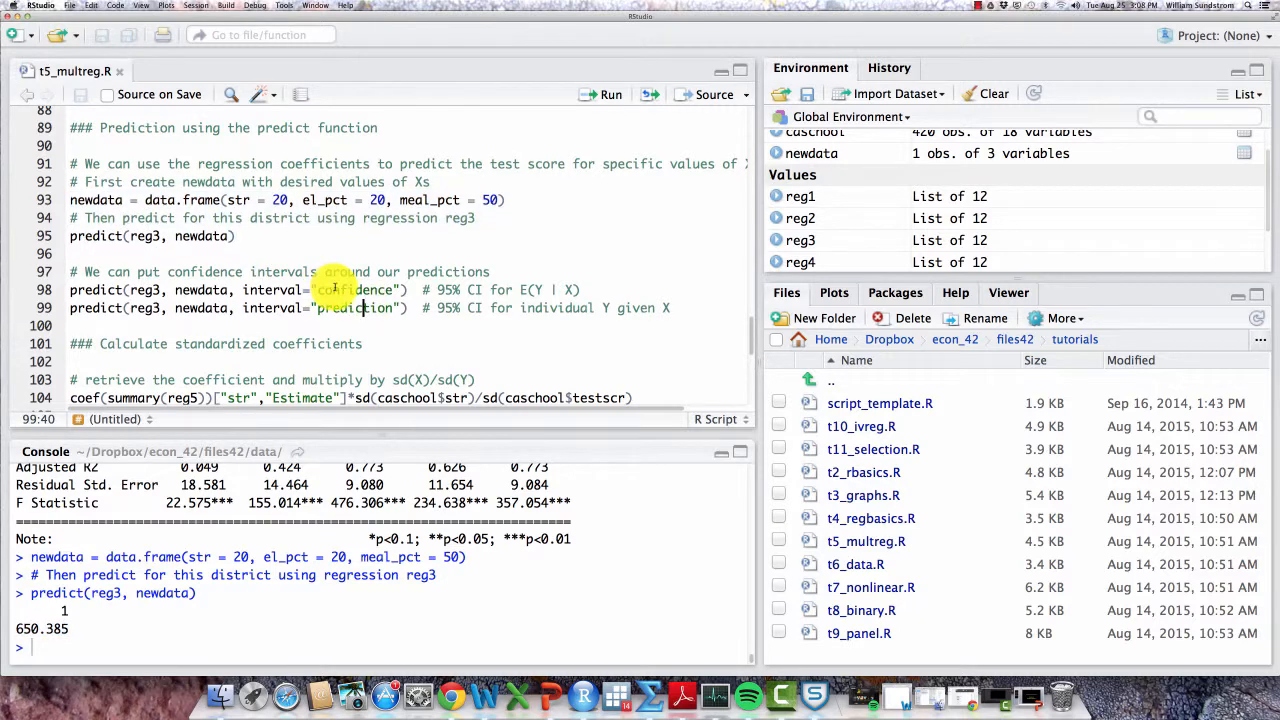
pyautogui.scroll(-1, 120, 287)
pyautogui.moveTo(56, 287); pyautogui.dragTo(66, 322)
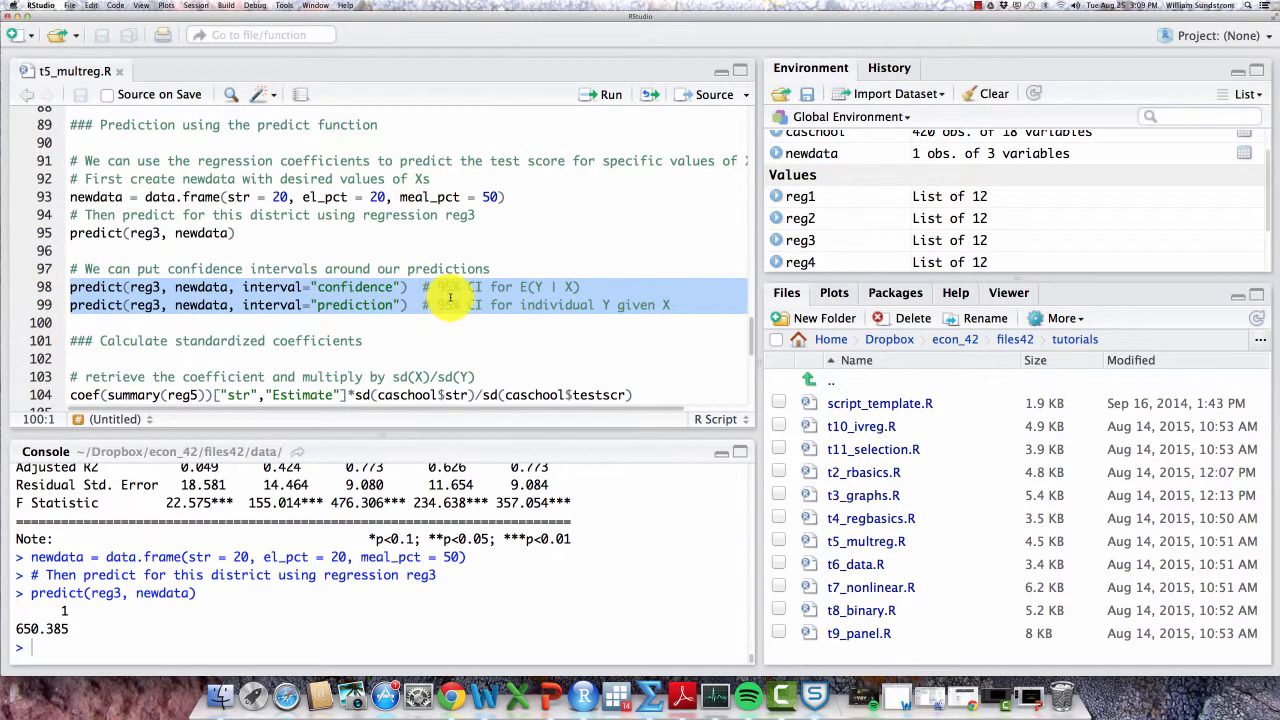
pyautogui.scroll(-4, 476, 302)
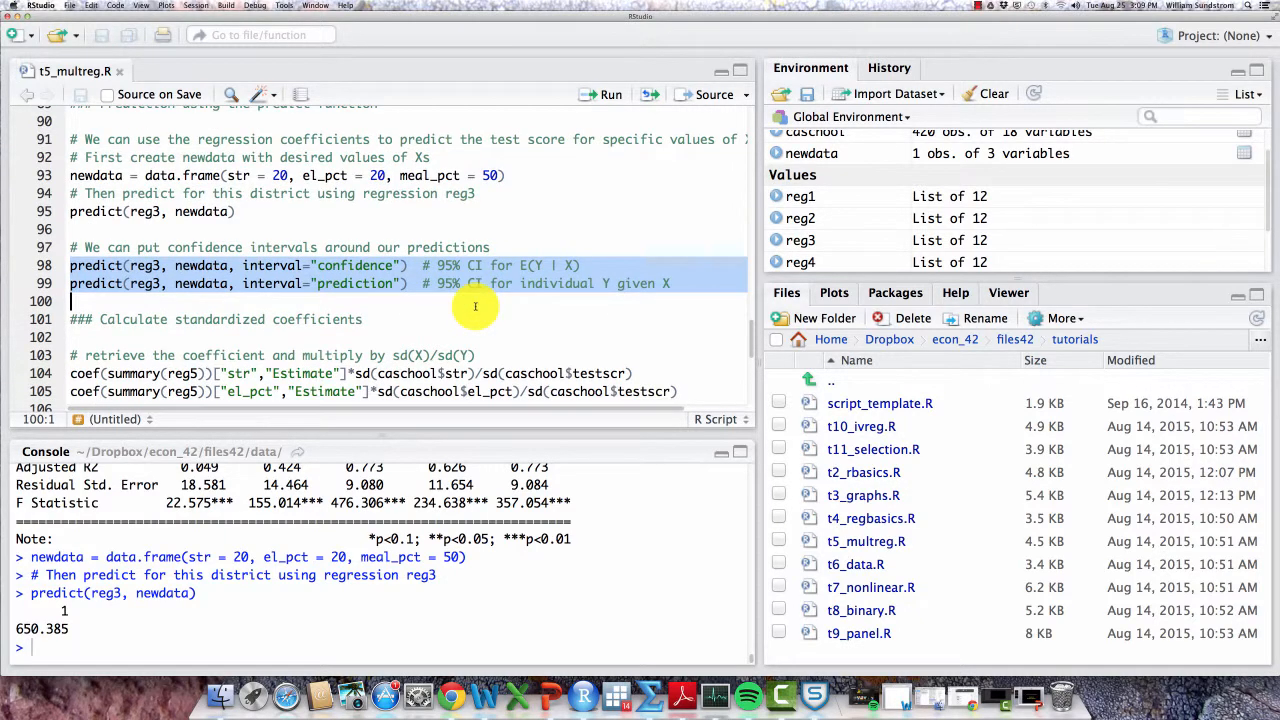
pyautogui.scroll(-8, 476, 304)
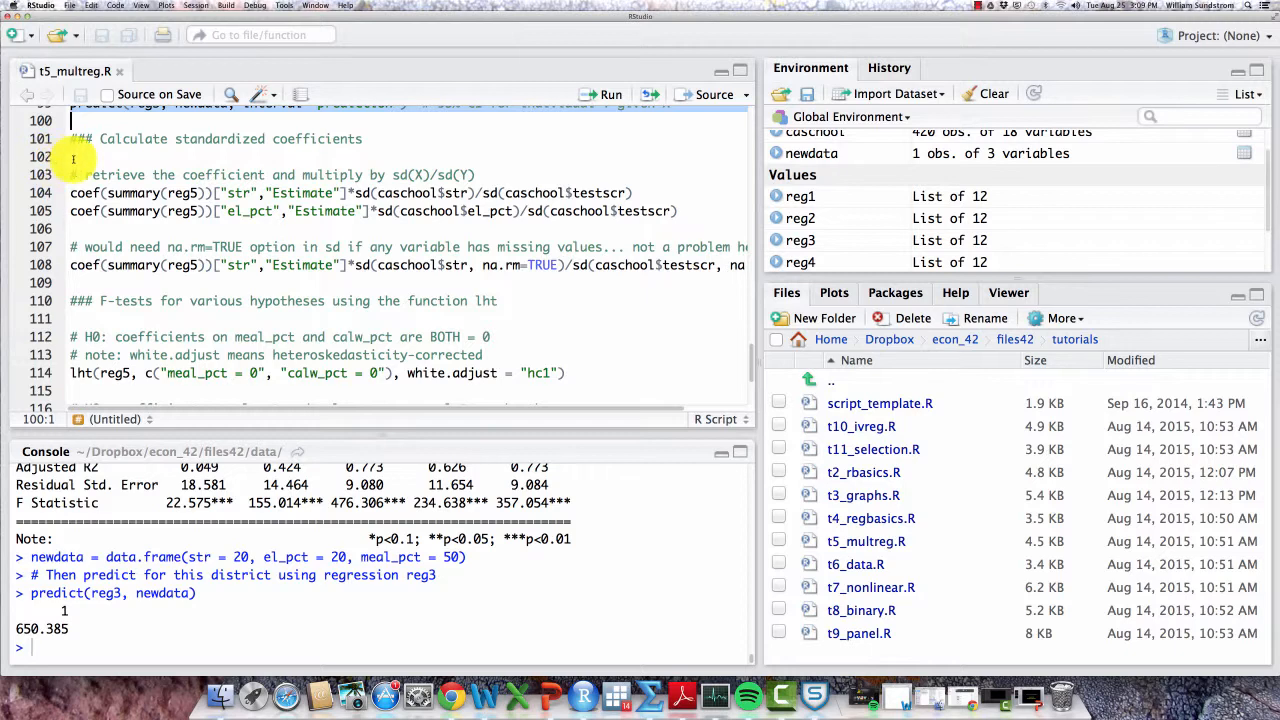
pyautogui.moveTo(50, 157); pyautogui.dragTo(51, 258)
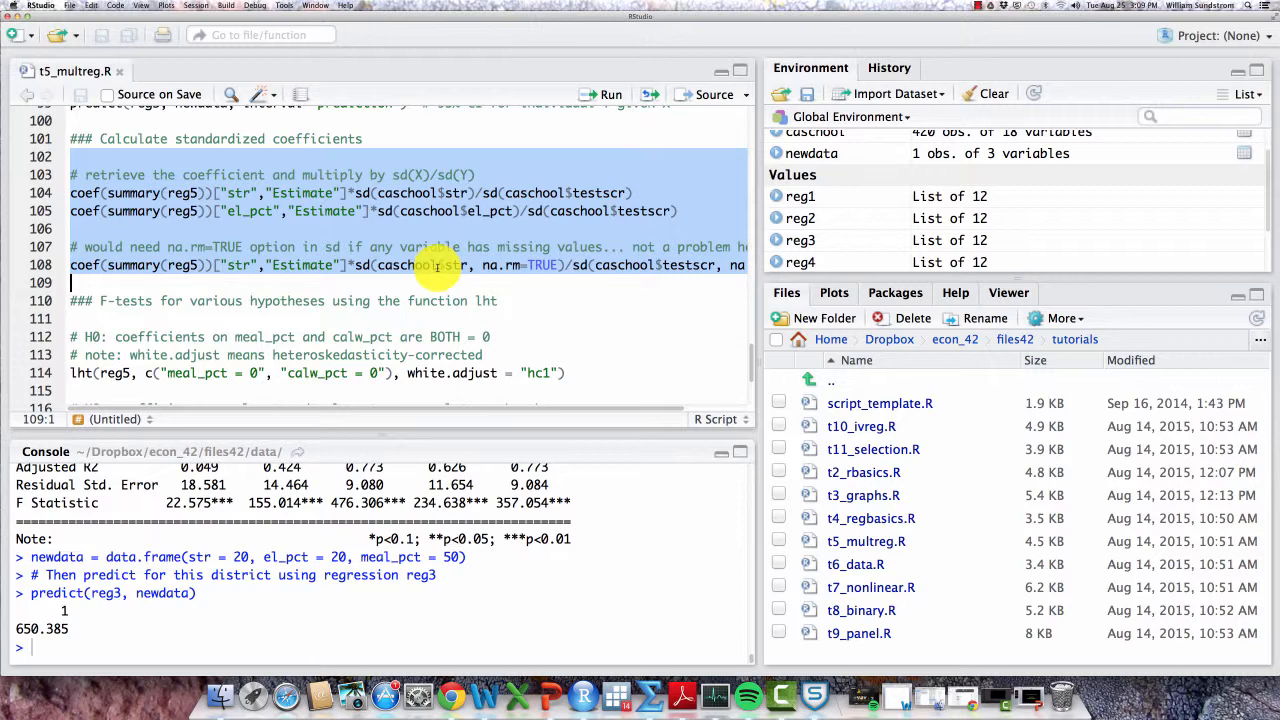
# Find the script section on F-tests for various hypotheses using the function lht
pyautogui.scroll(-6, 441, 268)
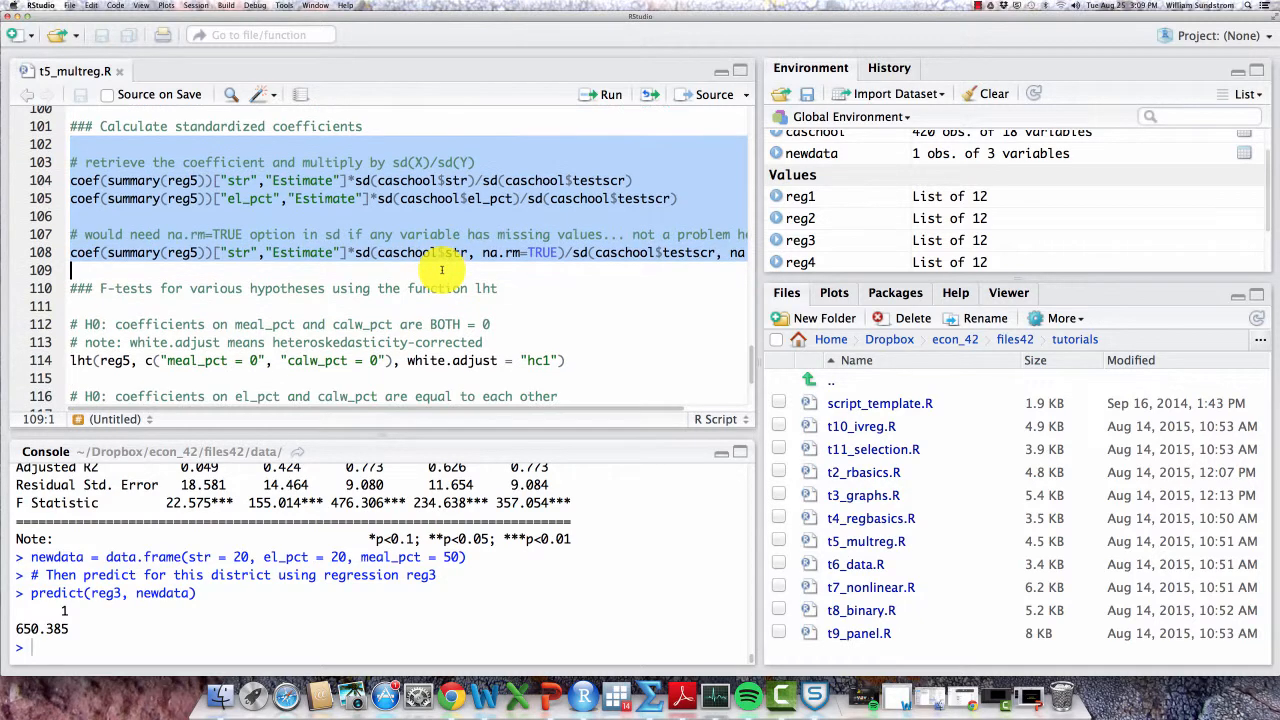
pyautogui.scroll(-2, 441, 268)
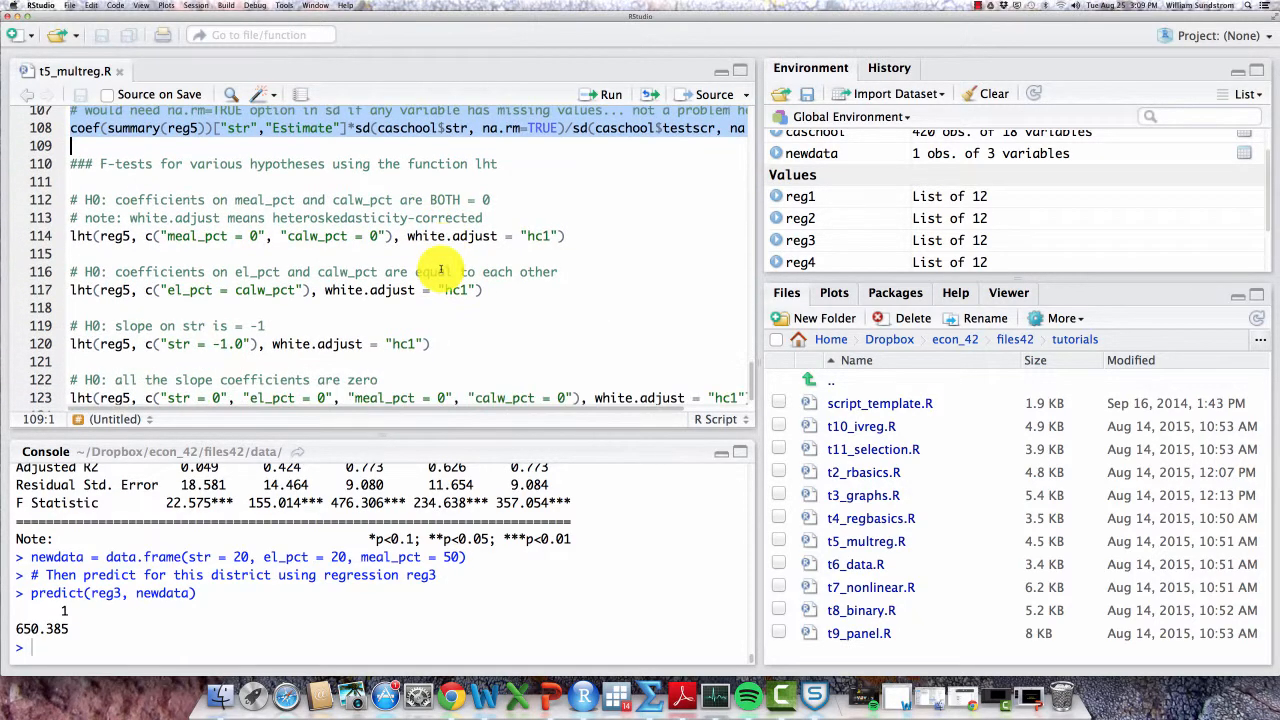
pyautogui.click(272, 180)
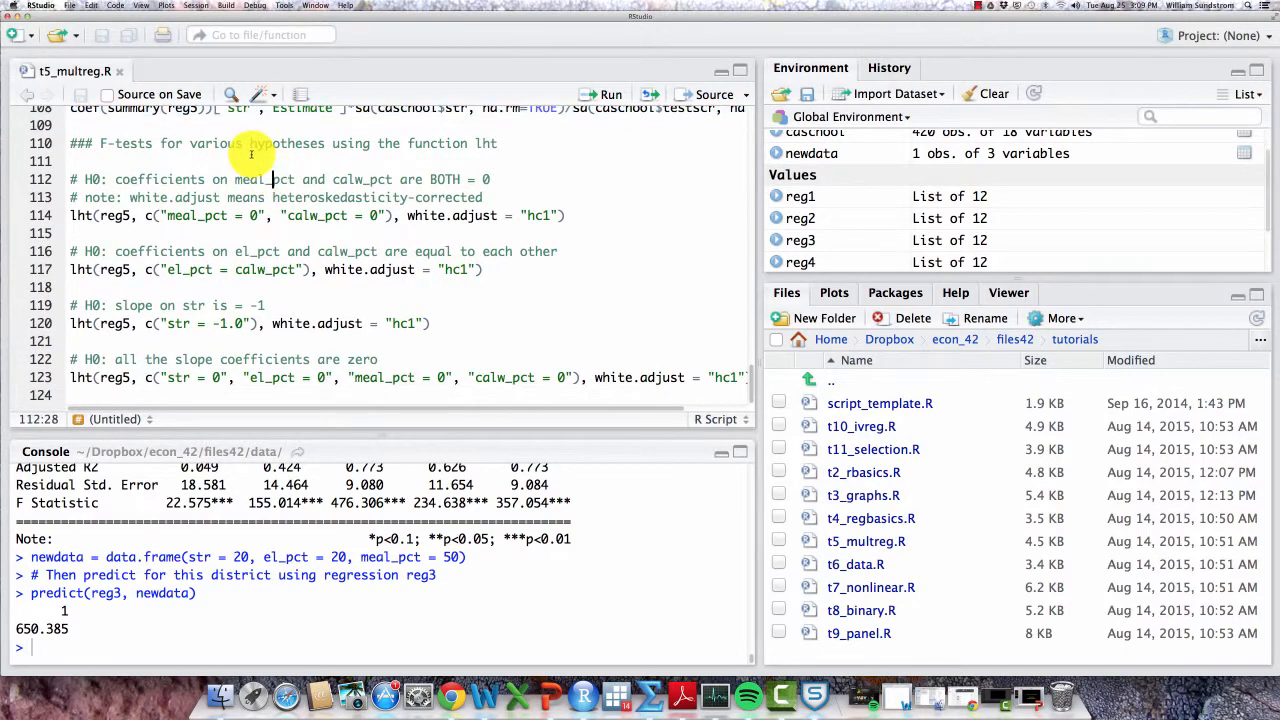
pyautogui.tripleClick(64, 146)
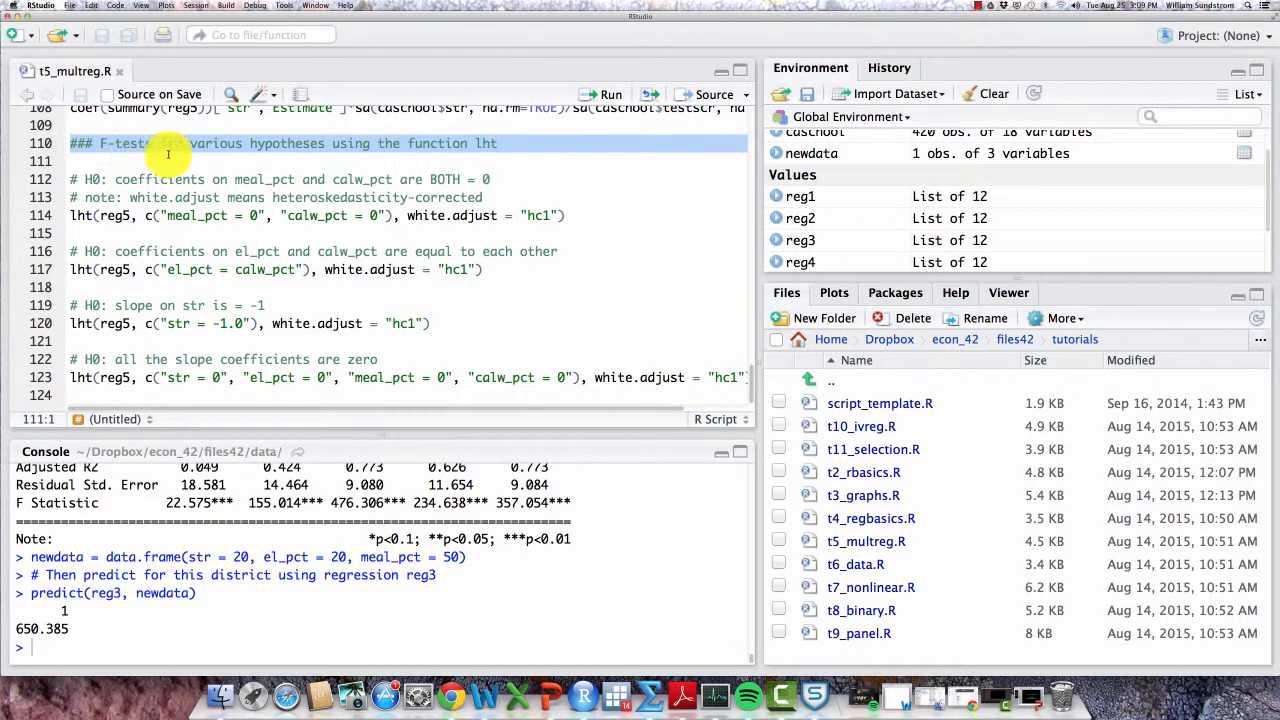
# Examine the first lht call on reg5, including its hypotheses meal_pct = 0 and calw_pct = 0 and the white.adjust = "hc1" option
pyautogui.click(301, 168)
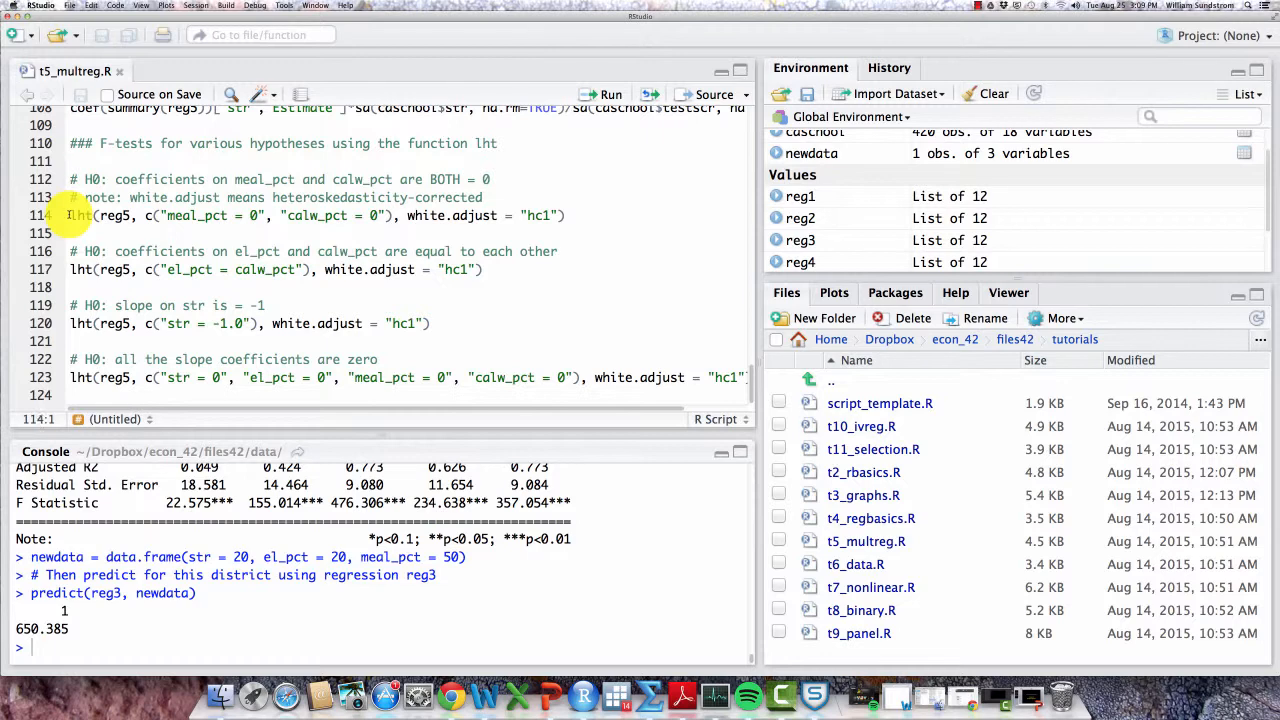
pyautogui.moveTo(68, 215); pyautogui.dragTo(70, 233)
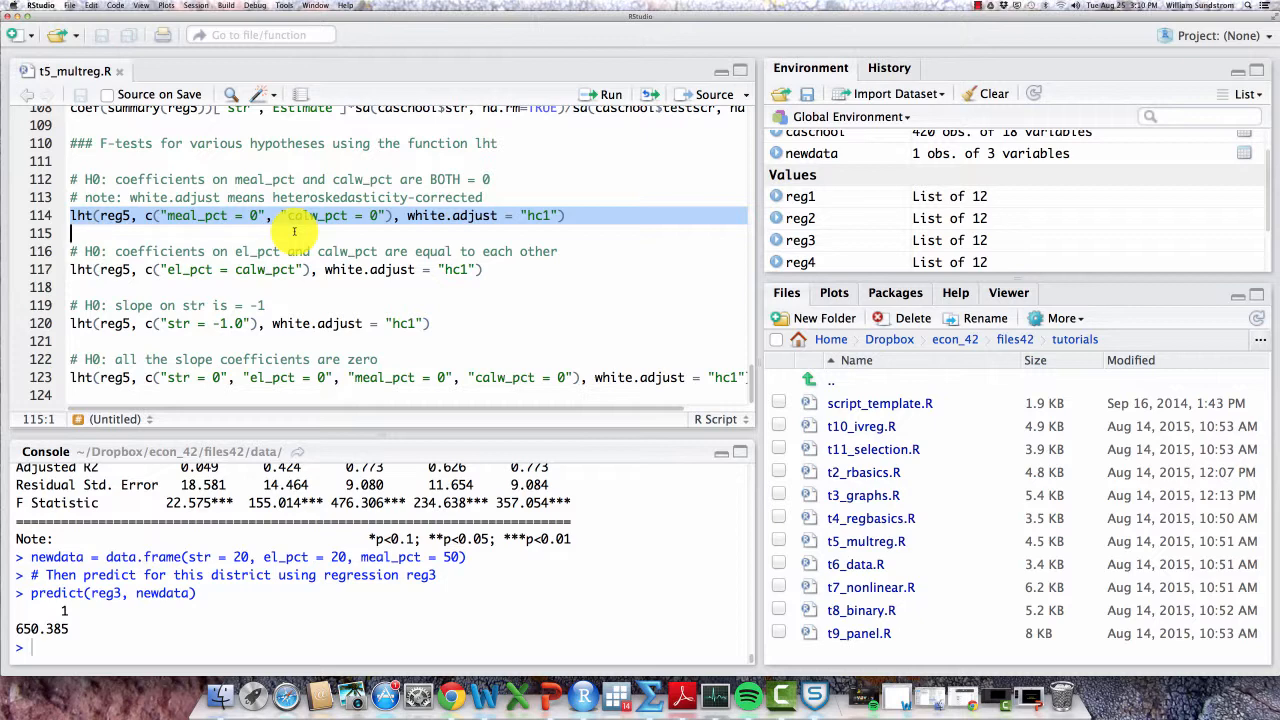
pyautogui.click(237, 215)
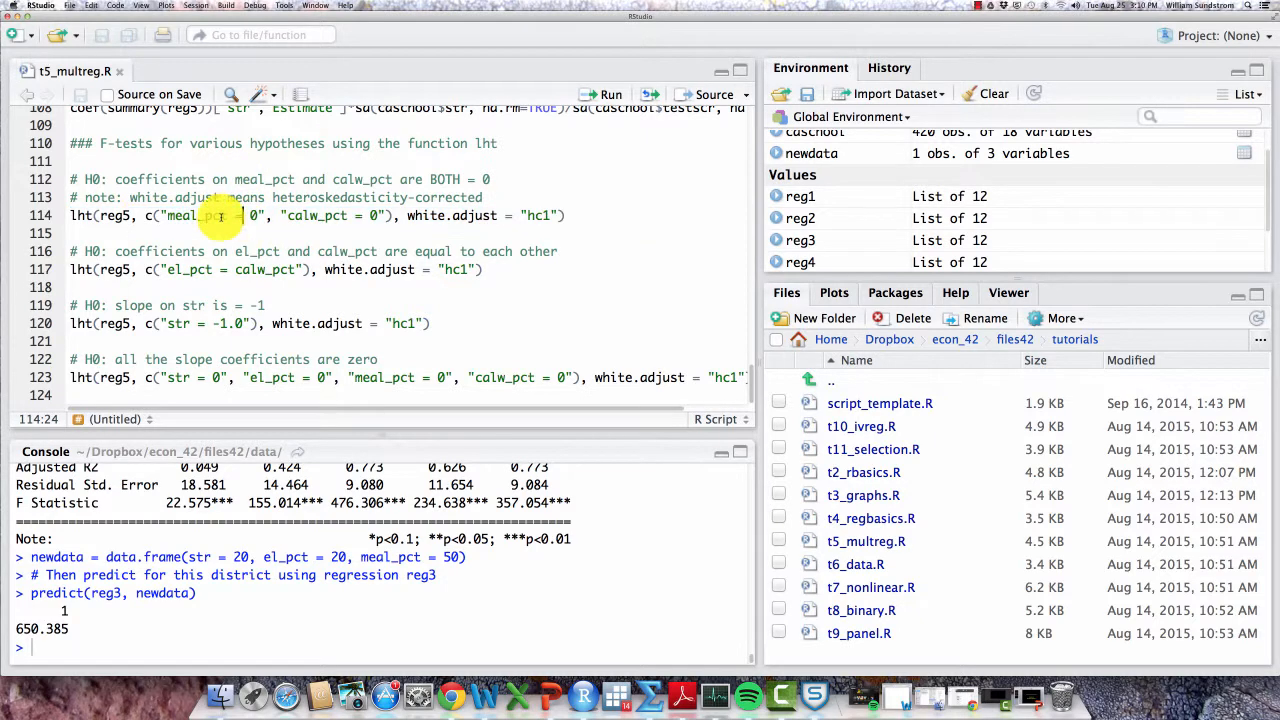
pyautogui.moveTo(145, 215); pyautogui.dragTo(390, 210)
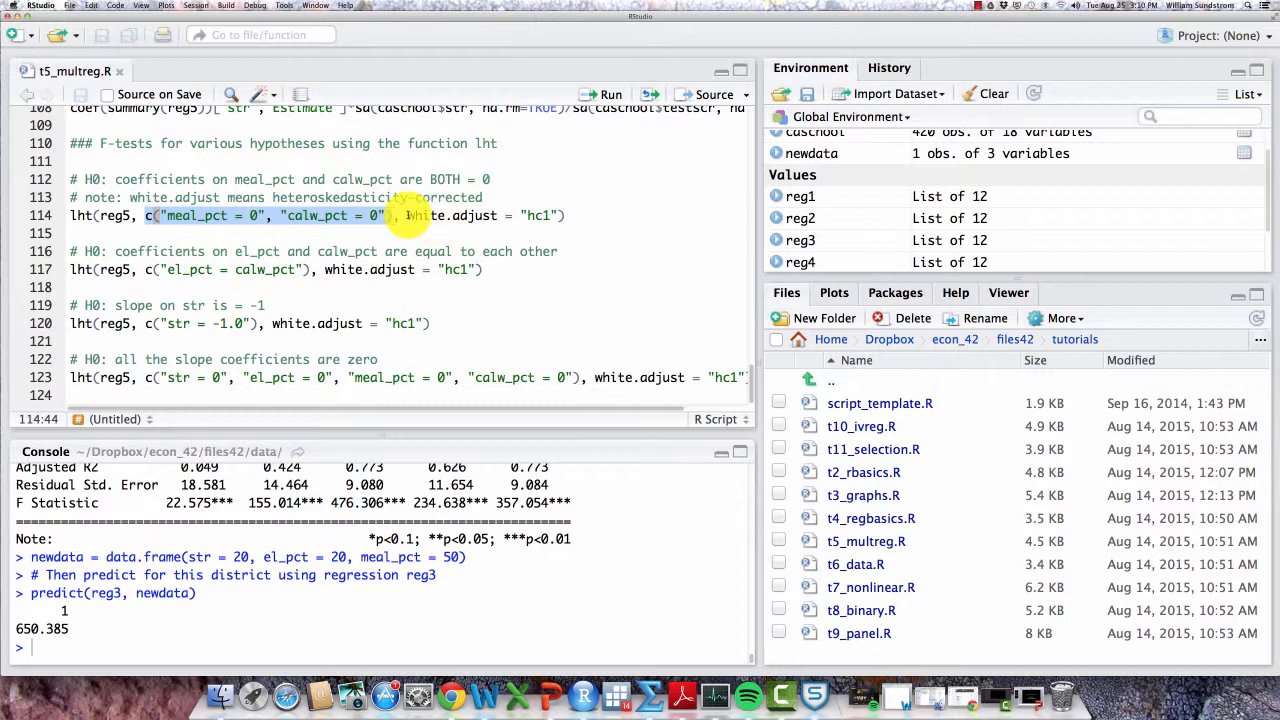
pyautogui.click(406, 216)
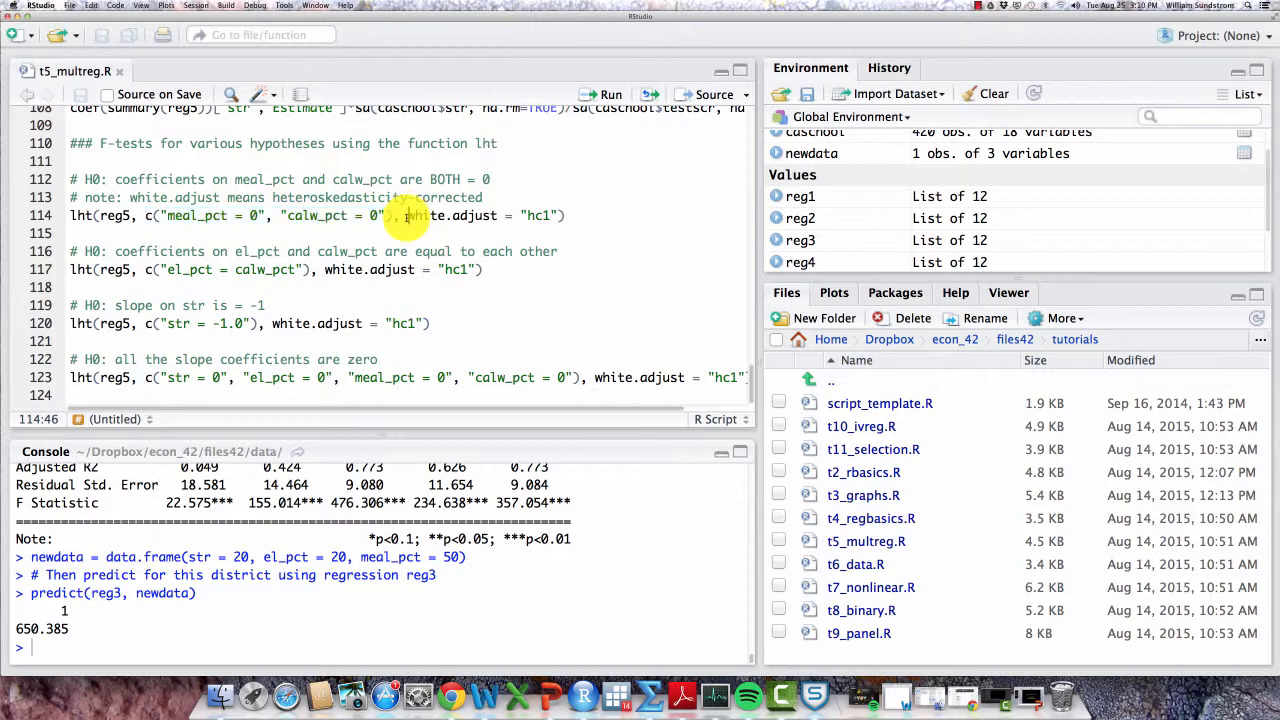
pyautogui.moveTo(406, 216); pyautogui.dragTo(557, 216)
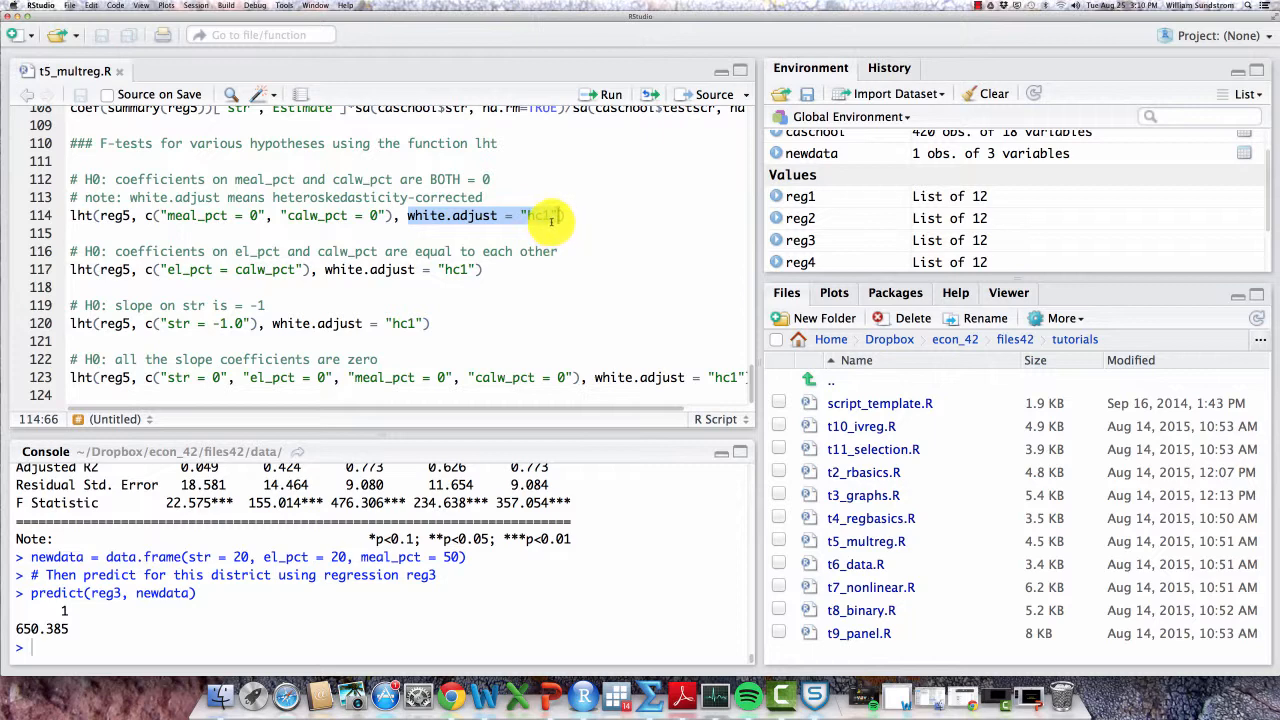
pyautogui.click(466, 215)
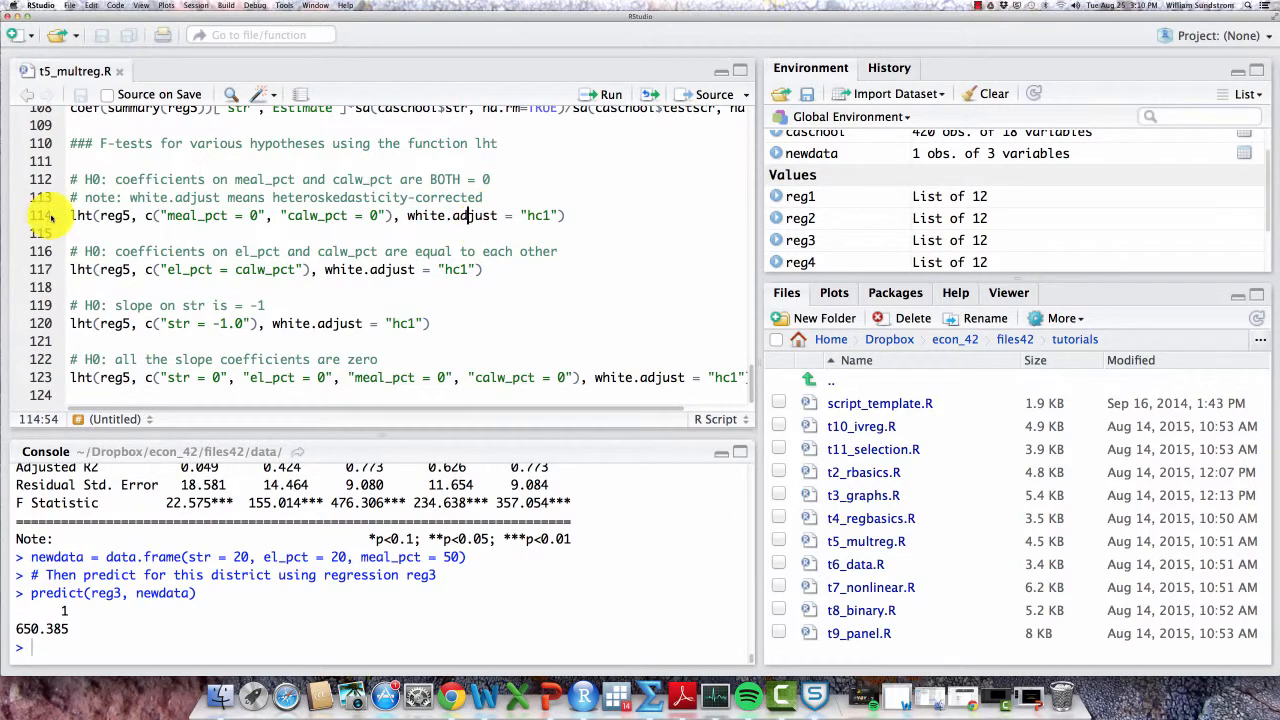
# Run the lht test on reg5 that meal_pct and calw_pct are both 0, and enlarge the console to show its full output
pyautogui.moveTo(70, 215); pyautogui.dragTo(68, 232)
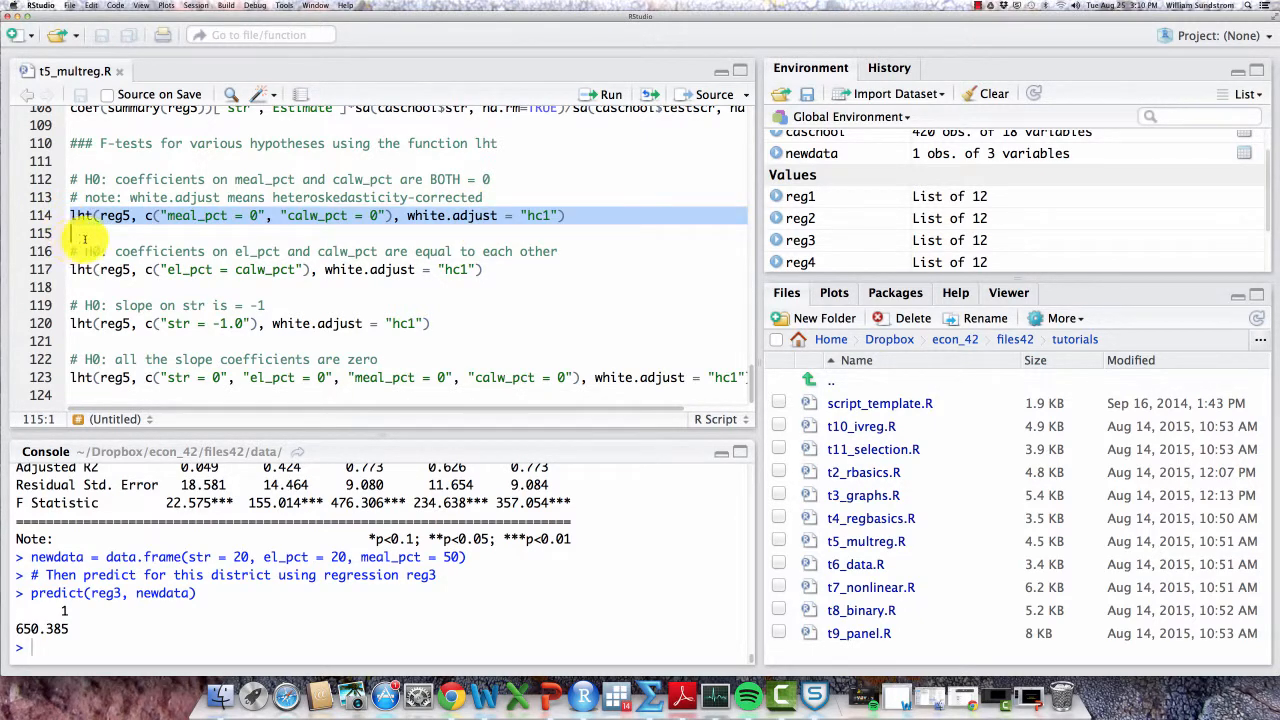
pyautogui.click(602, 95)
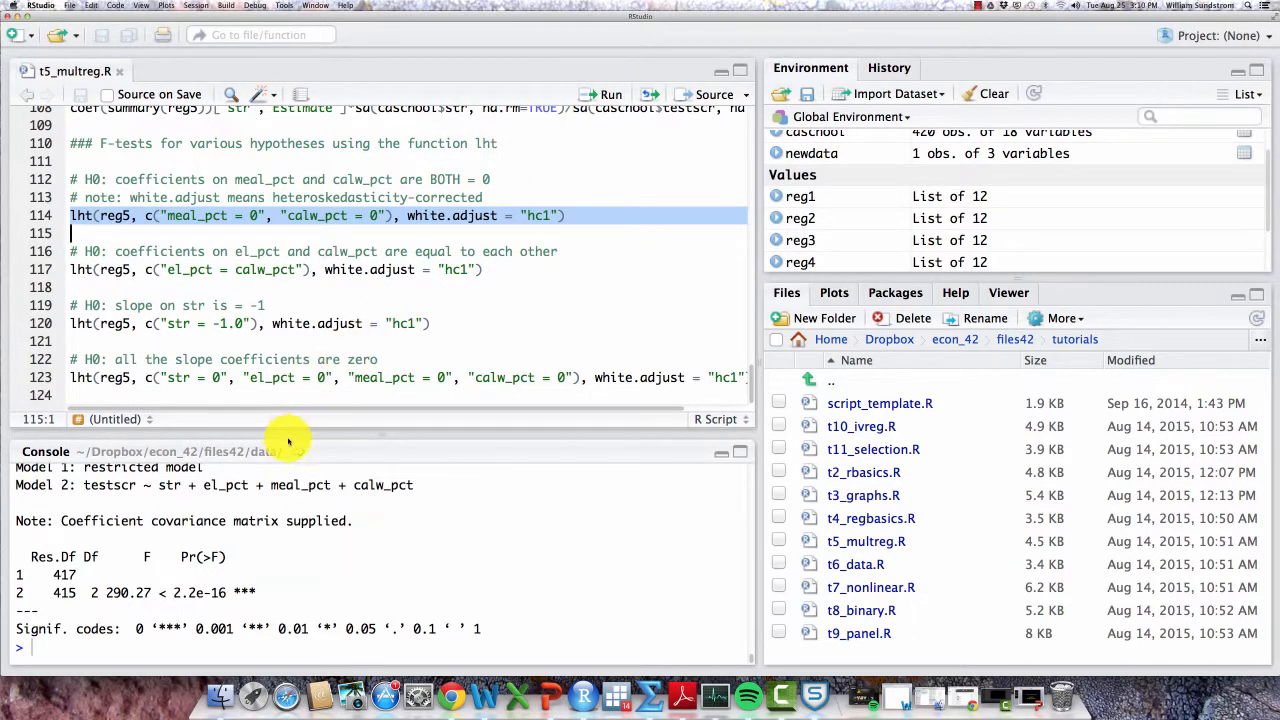
pyautogui.moveTo(376, 438); pyautogui.dragTo(402, 298)
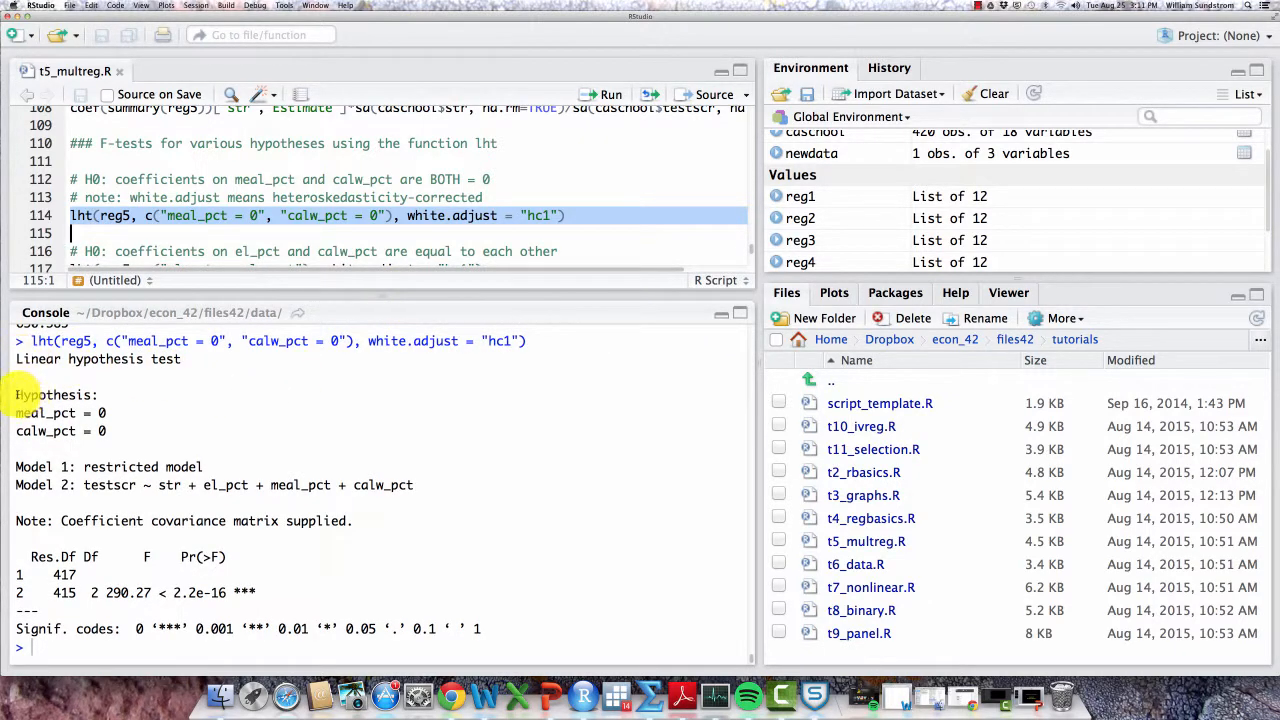
# Examine the linear hypothesis test output: the hypotheses, the restricted and full models, the F statistic, and the significance stars with their codes
pyautogui.moveTo(16, 393); pyautogui.dragTo(126, 430)
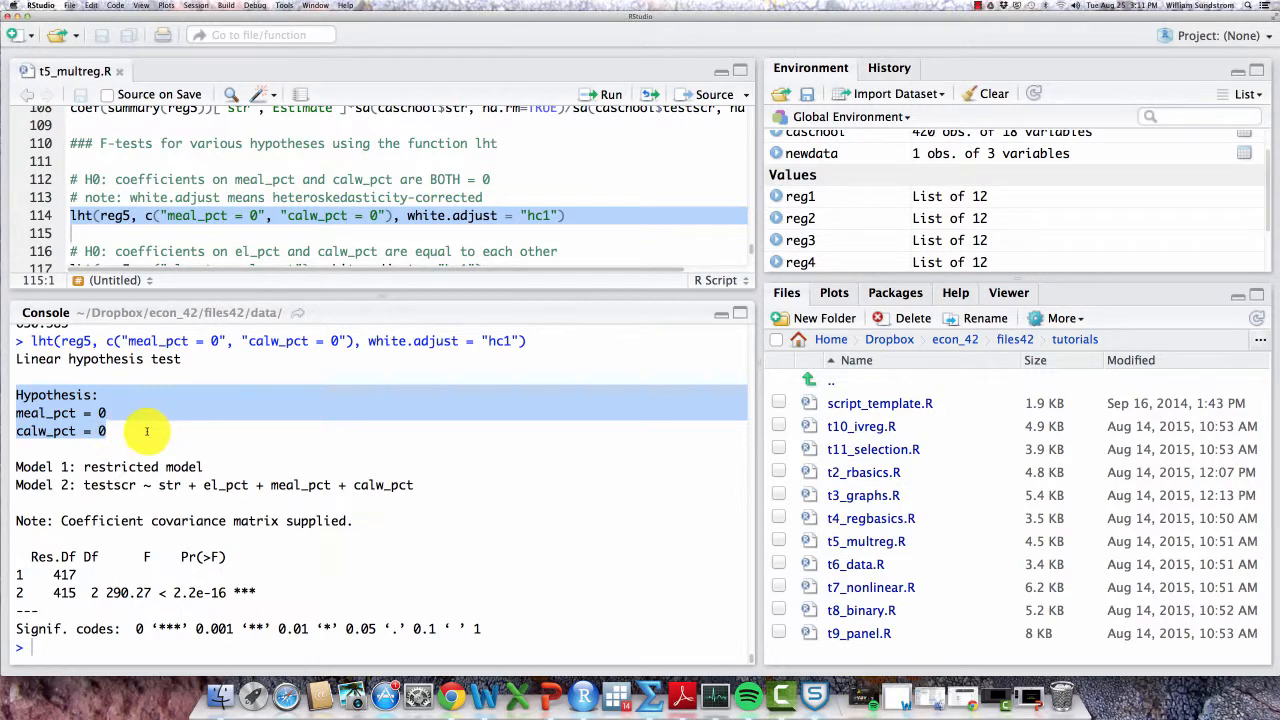
pyautogui.click(122, 467)
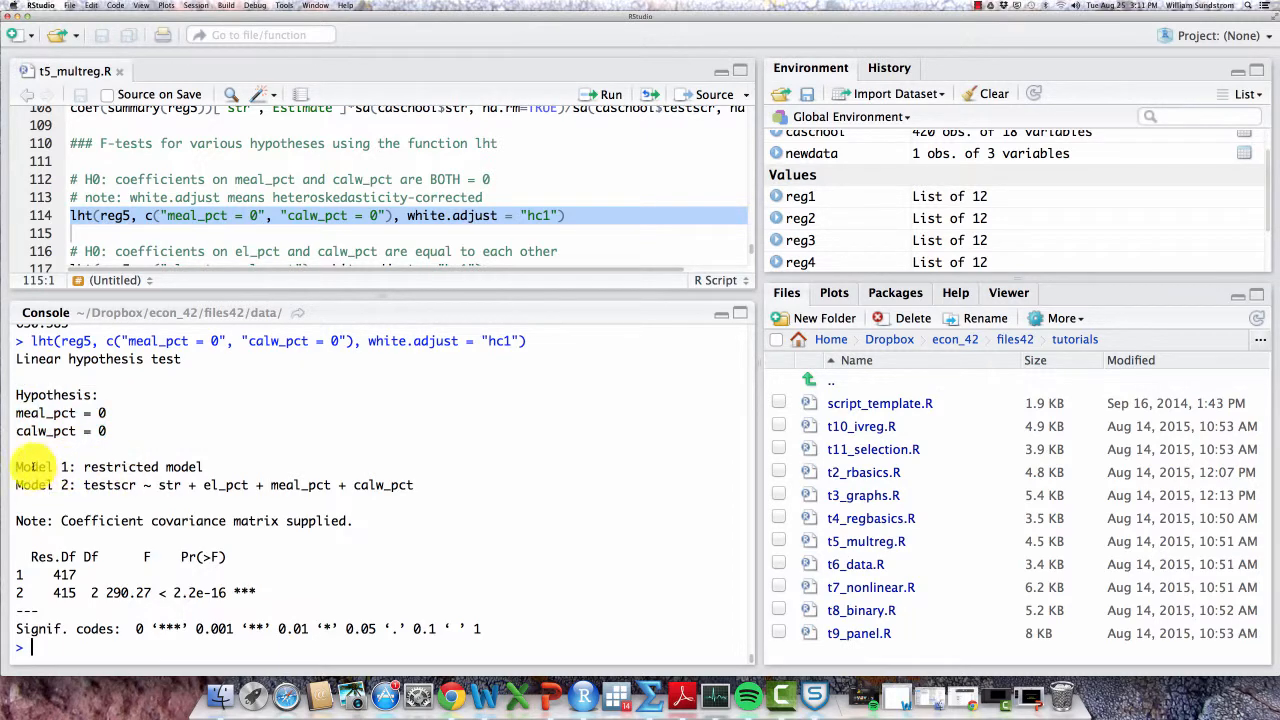
pyautogui.moveTo(16, 467); pyautogui.dragTo(20, 512)
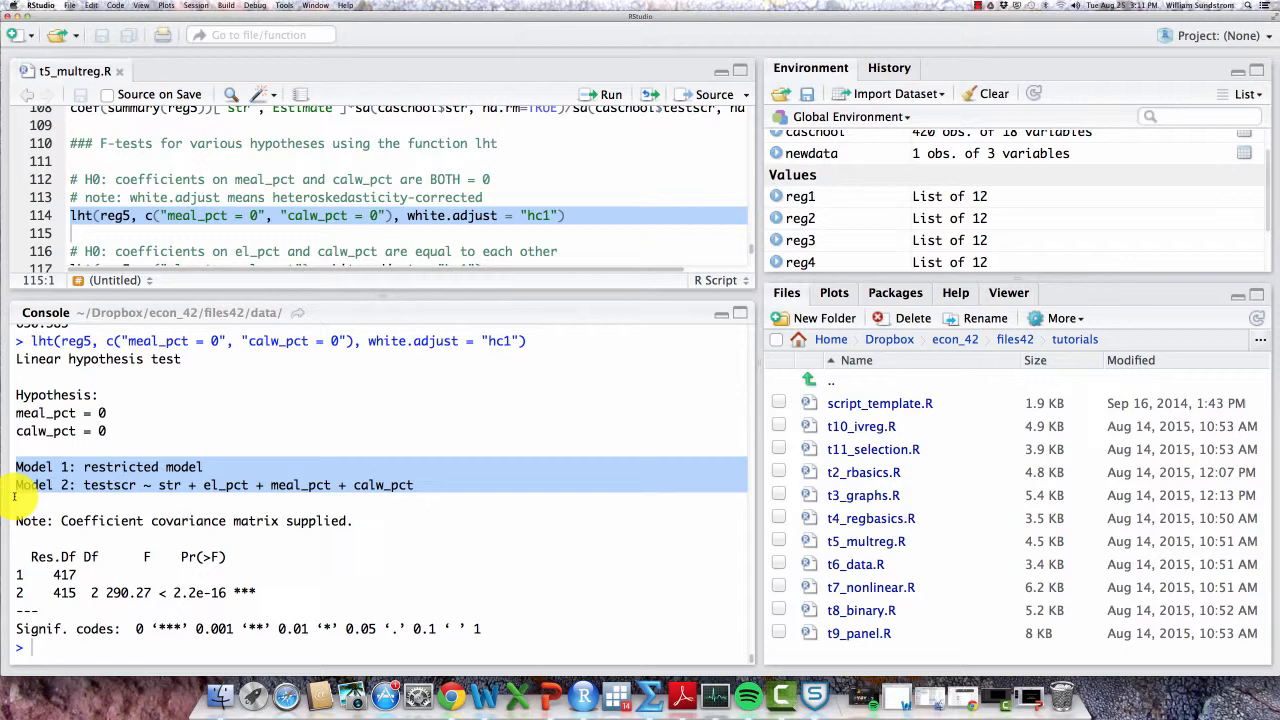
pyautogui.click(198, 521)
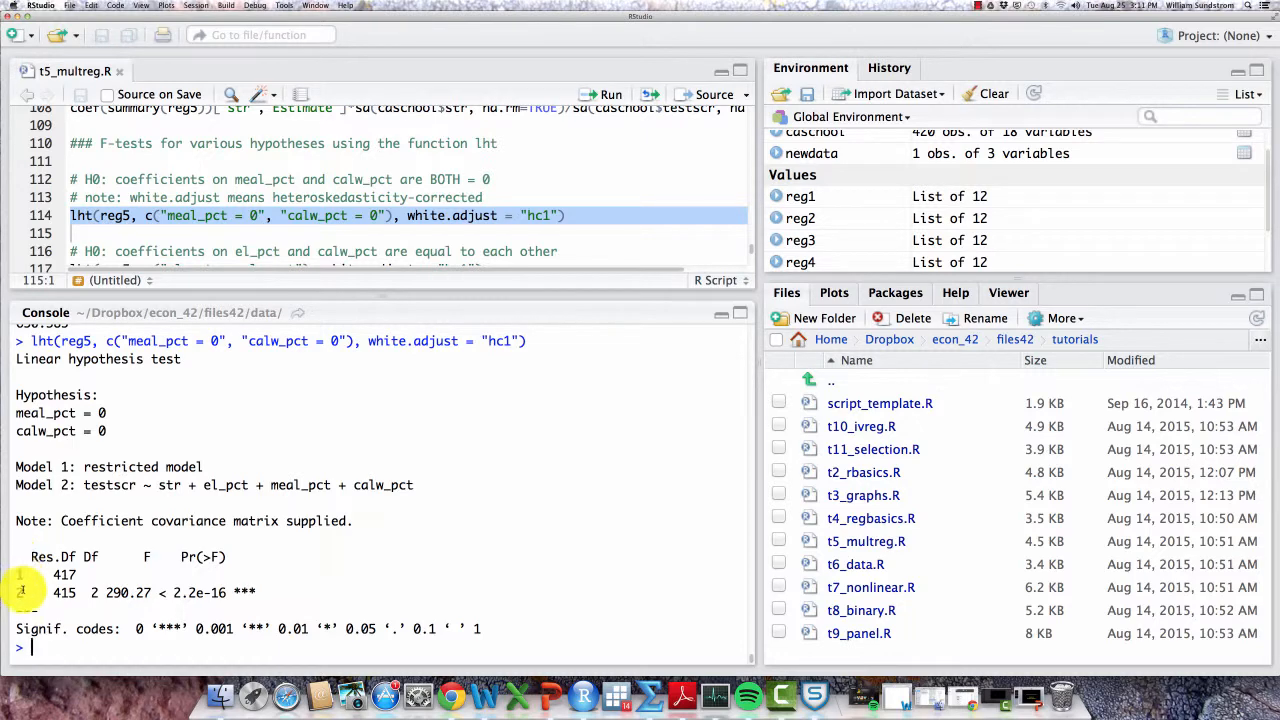
pyautogui.moveTo(106, 592); pyautogui.dragTo(151, 592)
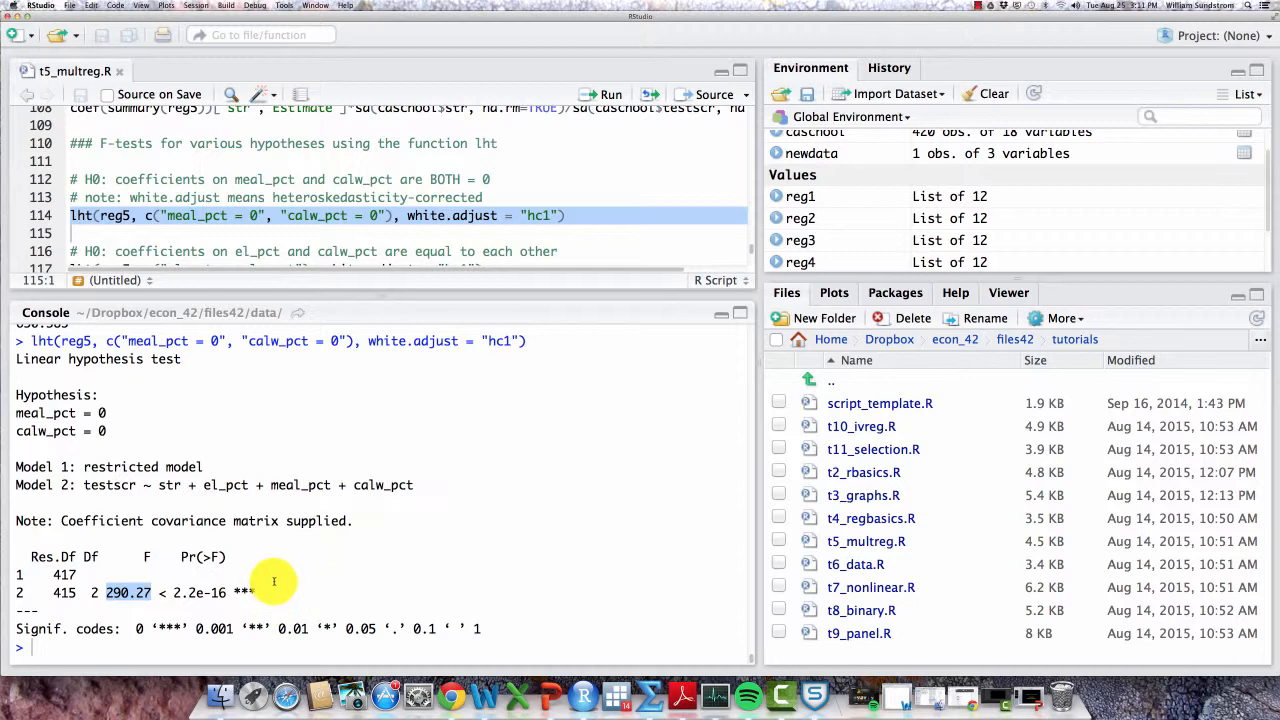
pyautogui.click(235, 592)
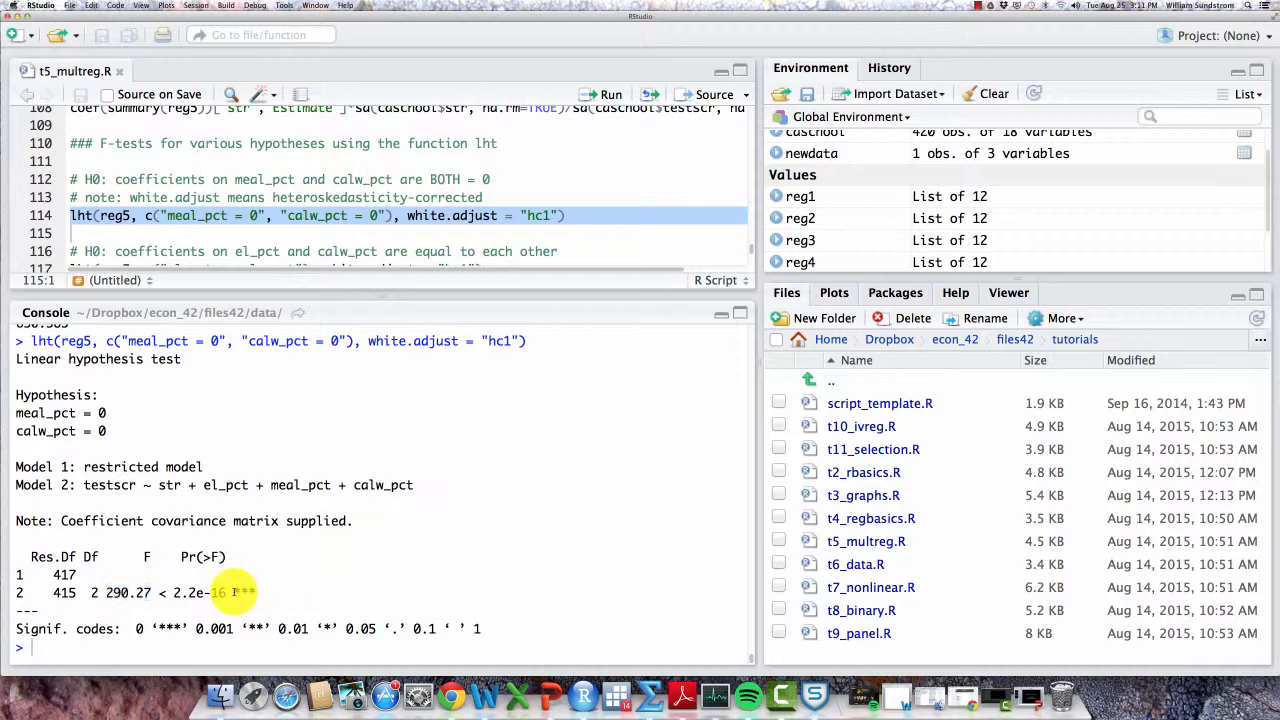
pyautogui.moveTo(235, 592); pyautogui.dragTo(266, 590)
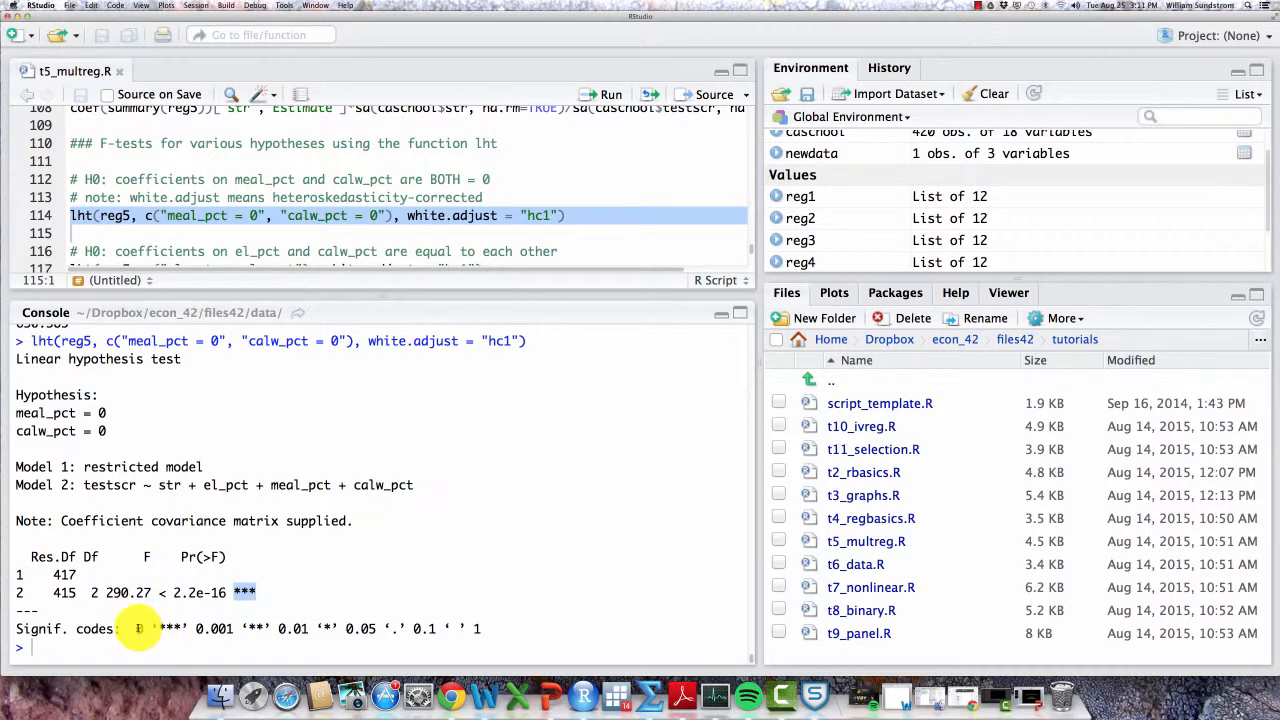
pyautogui.moveTo(137, 628); pyautogui.dragTo(240, 627)
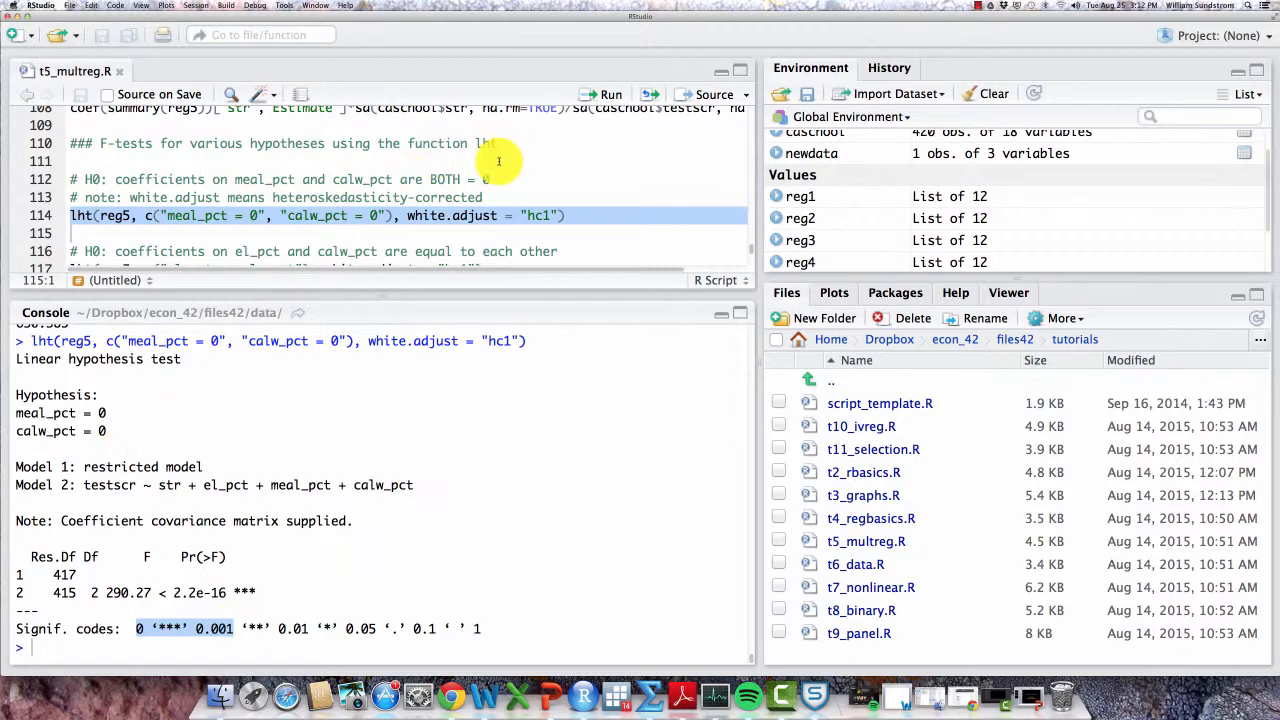
pyautogui.click(982, 6)
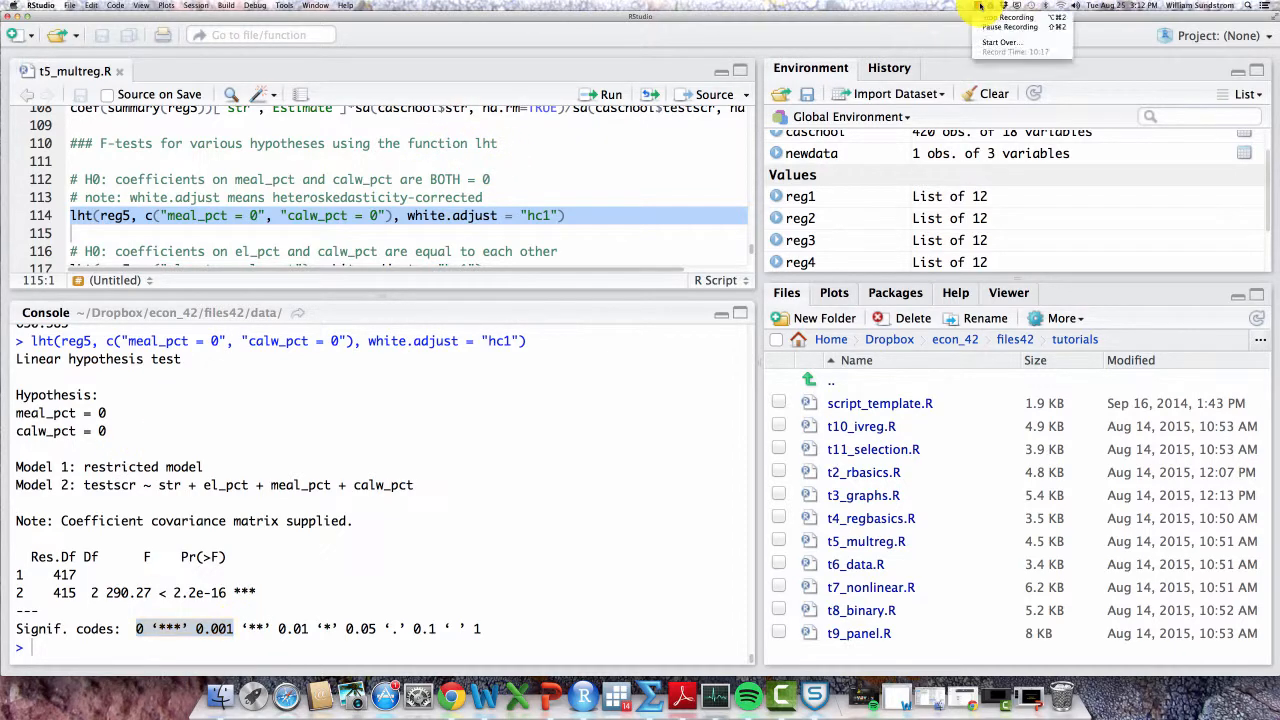